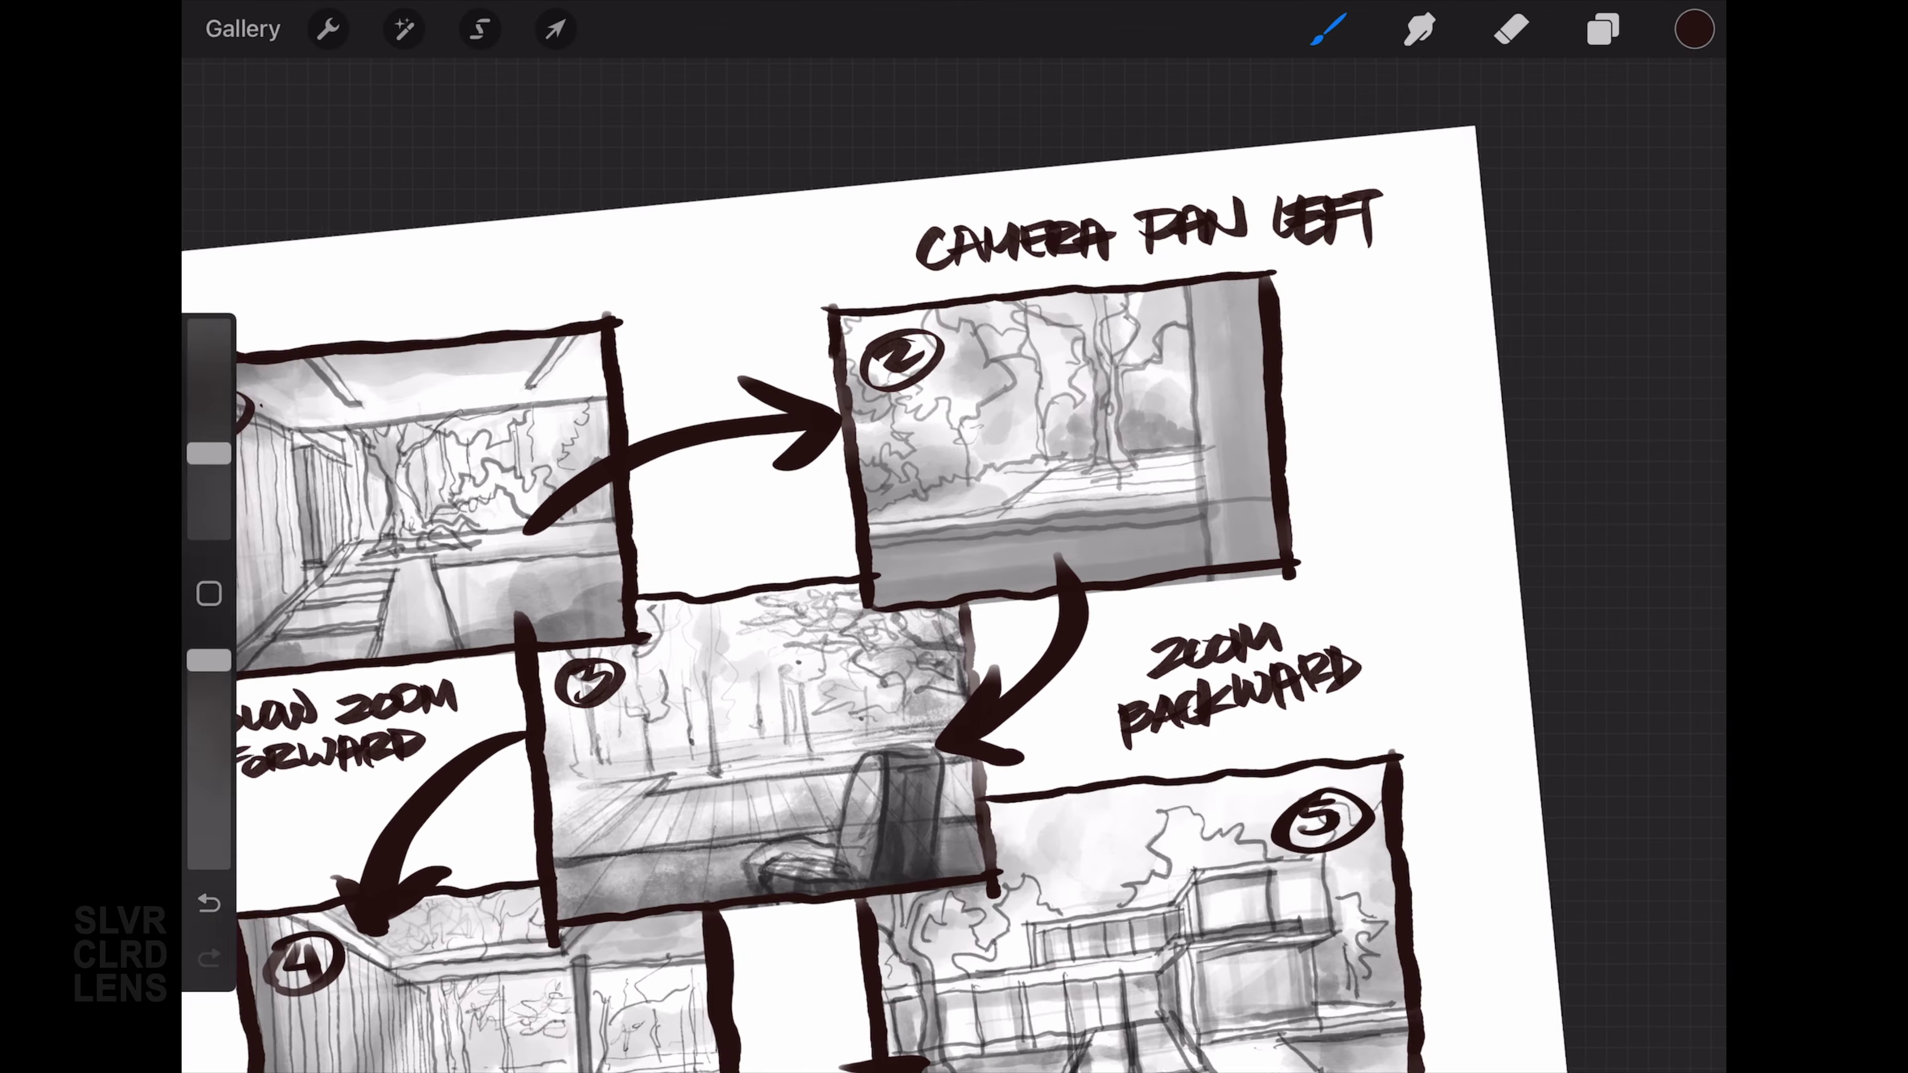
# - Make the Outdoor Pinlights and Living Area lights visible in the villa scene
pyautogui.keyDown('ctrl'); pyautogui.scroll(-5, 954, 536); pyautogui.keyUp('ctrl')
pyautogui.keyDown('ctrl'); pyautogui.scroll(8, 954, 536); pyautogui.keyUp('ctrl')
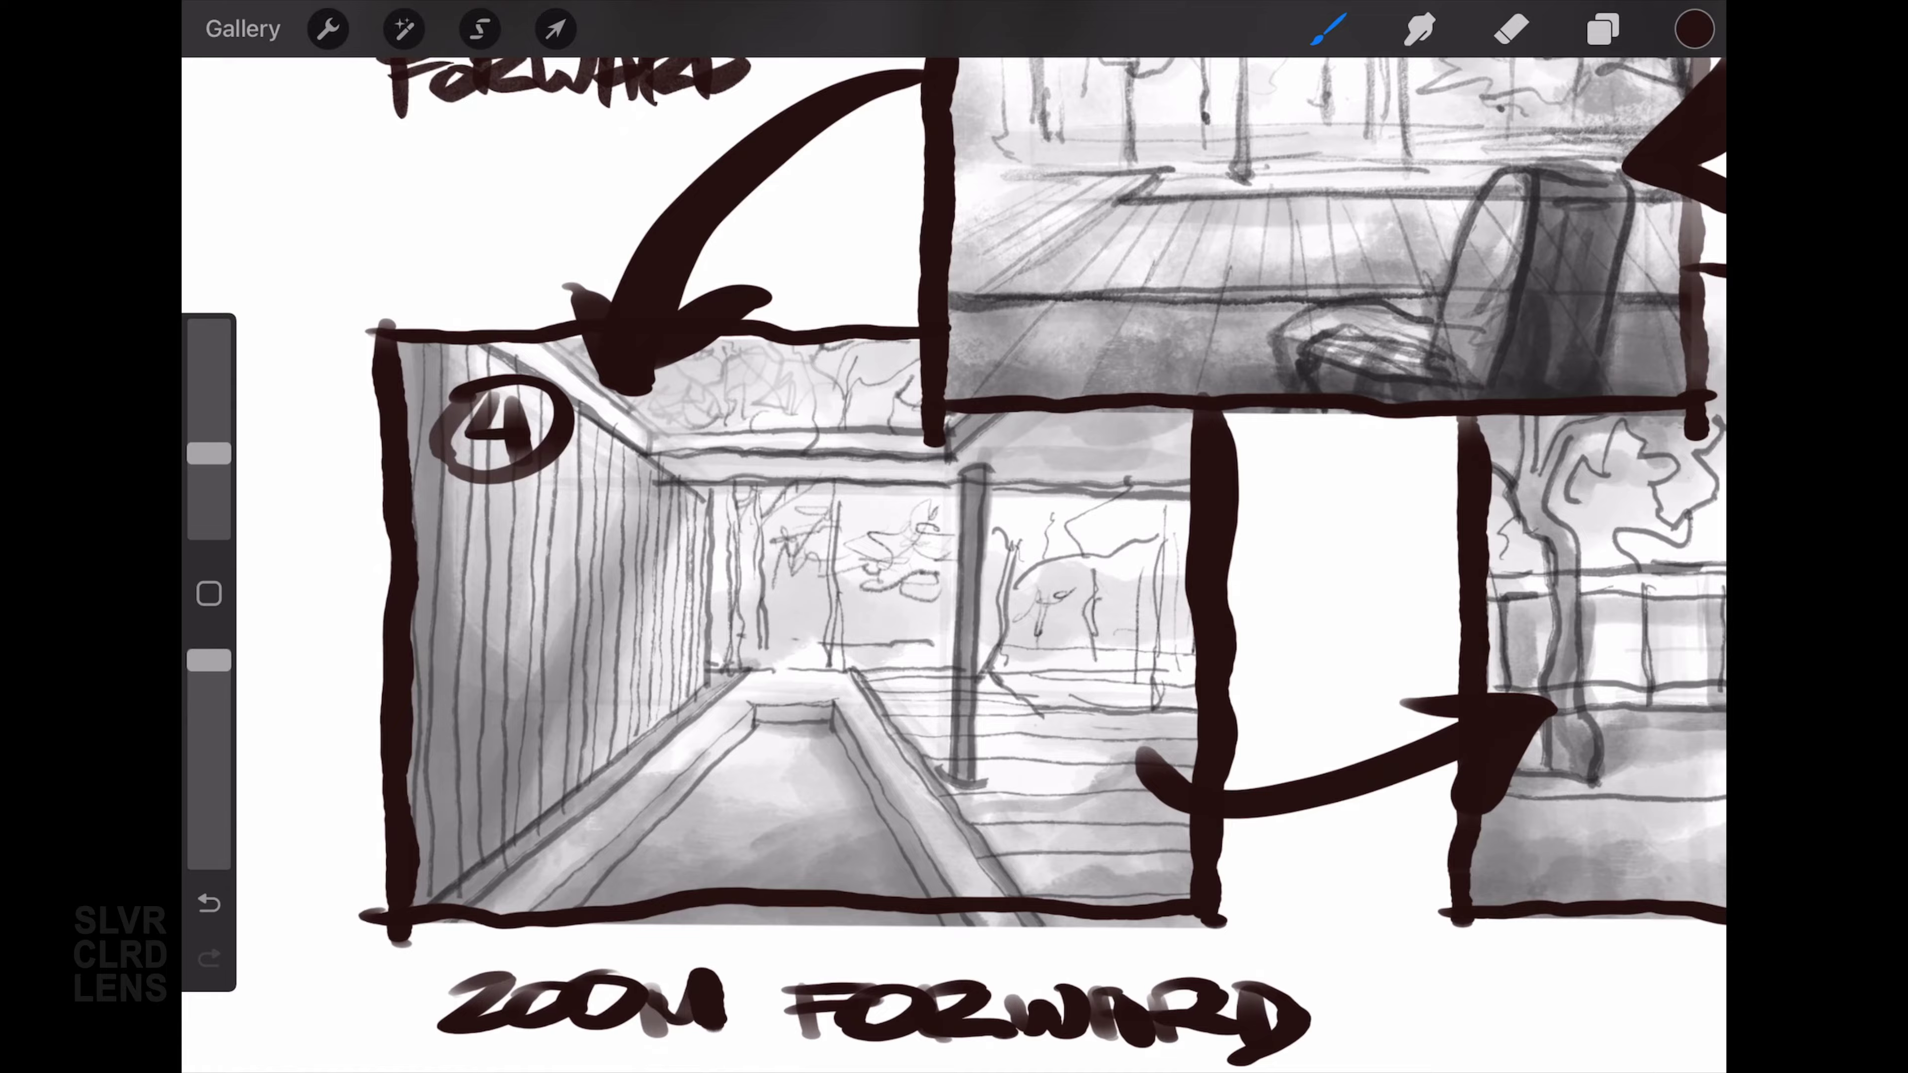
pyautogui.keyDown('ctrl'); pyautogui.scroll(-5, 954, 537); pyautogui.keyUp('ctrl')
pyautogui.keyDown('ctrl'); pyautogui.scroll(5, 954, 537); pyautogui.keyUp('ctrl')
pyautogui.keyDown('ctrl'); pyautogui.scroll(-5, 954, 536); pyautogui.keyUp('ctrl')
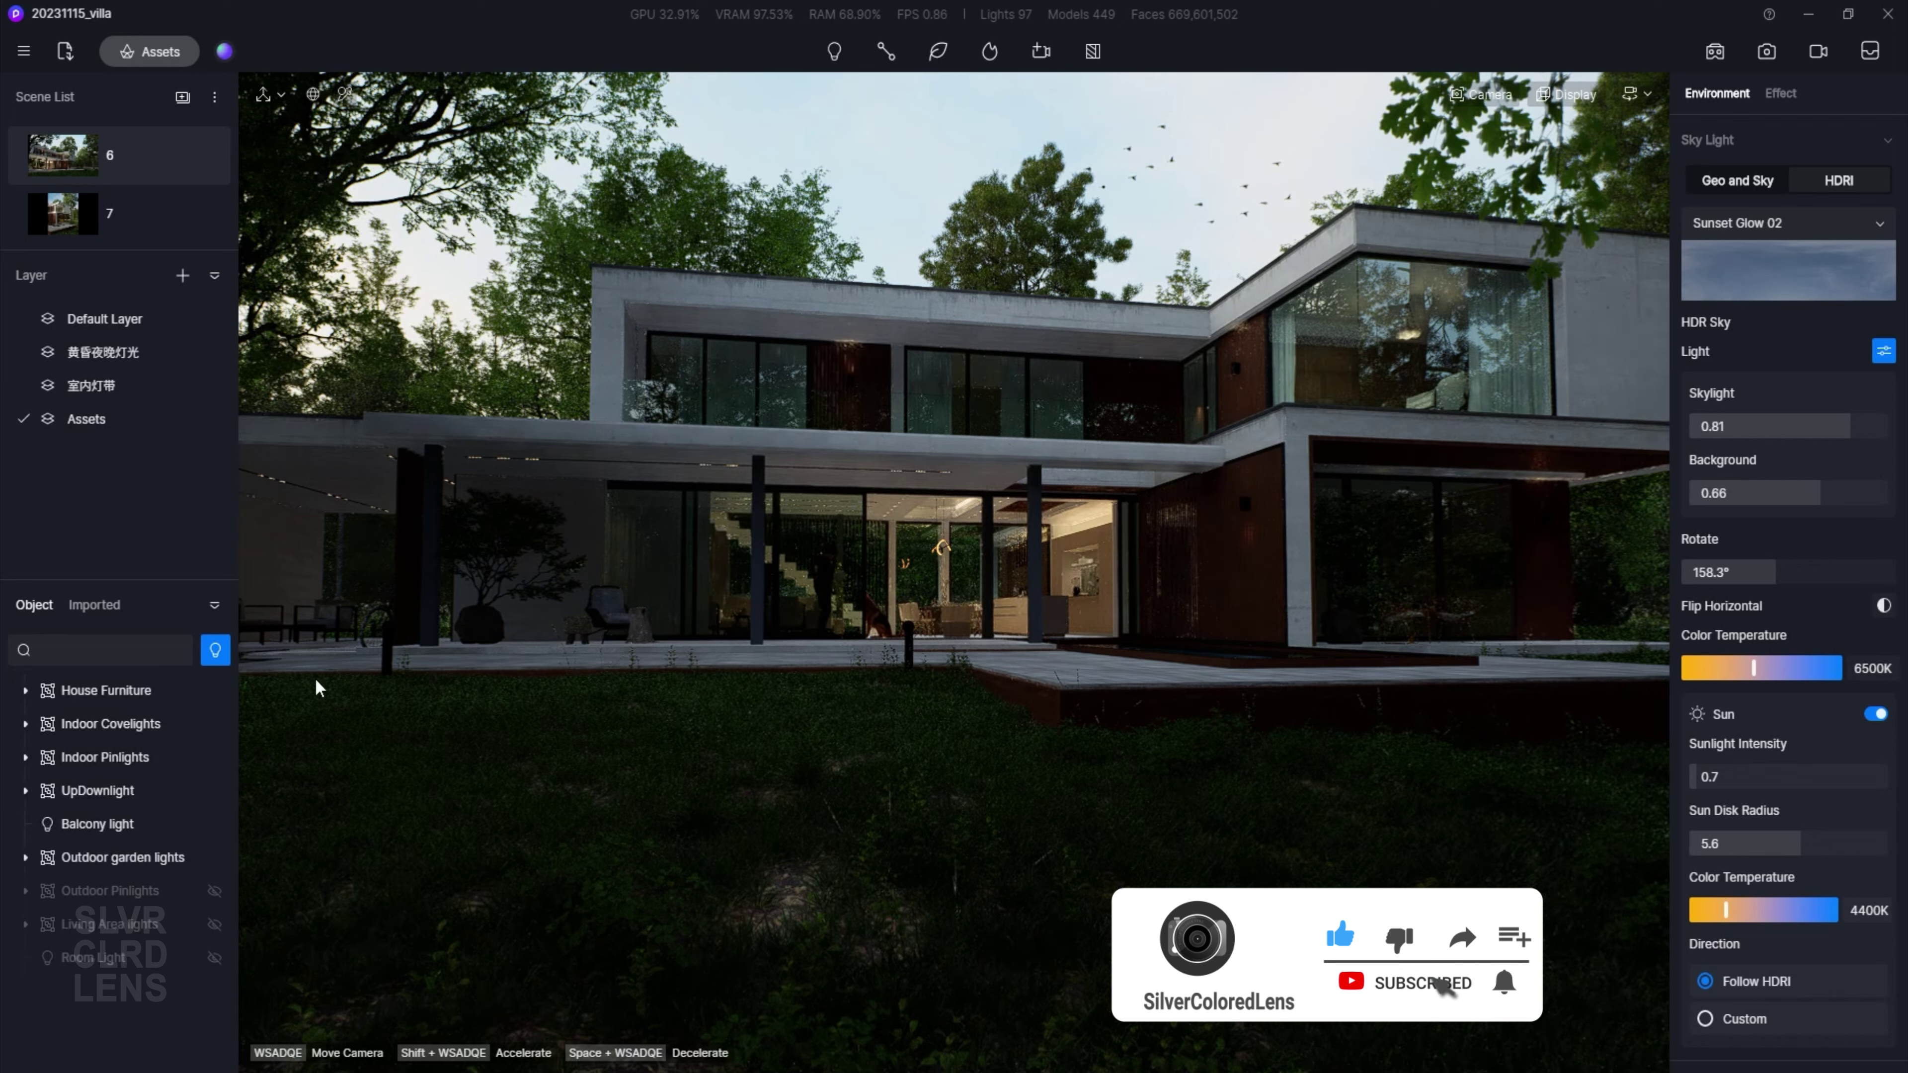
pyautogui.click(215, 893)
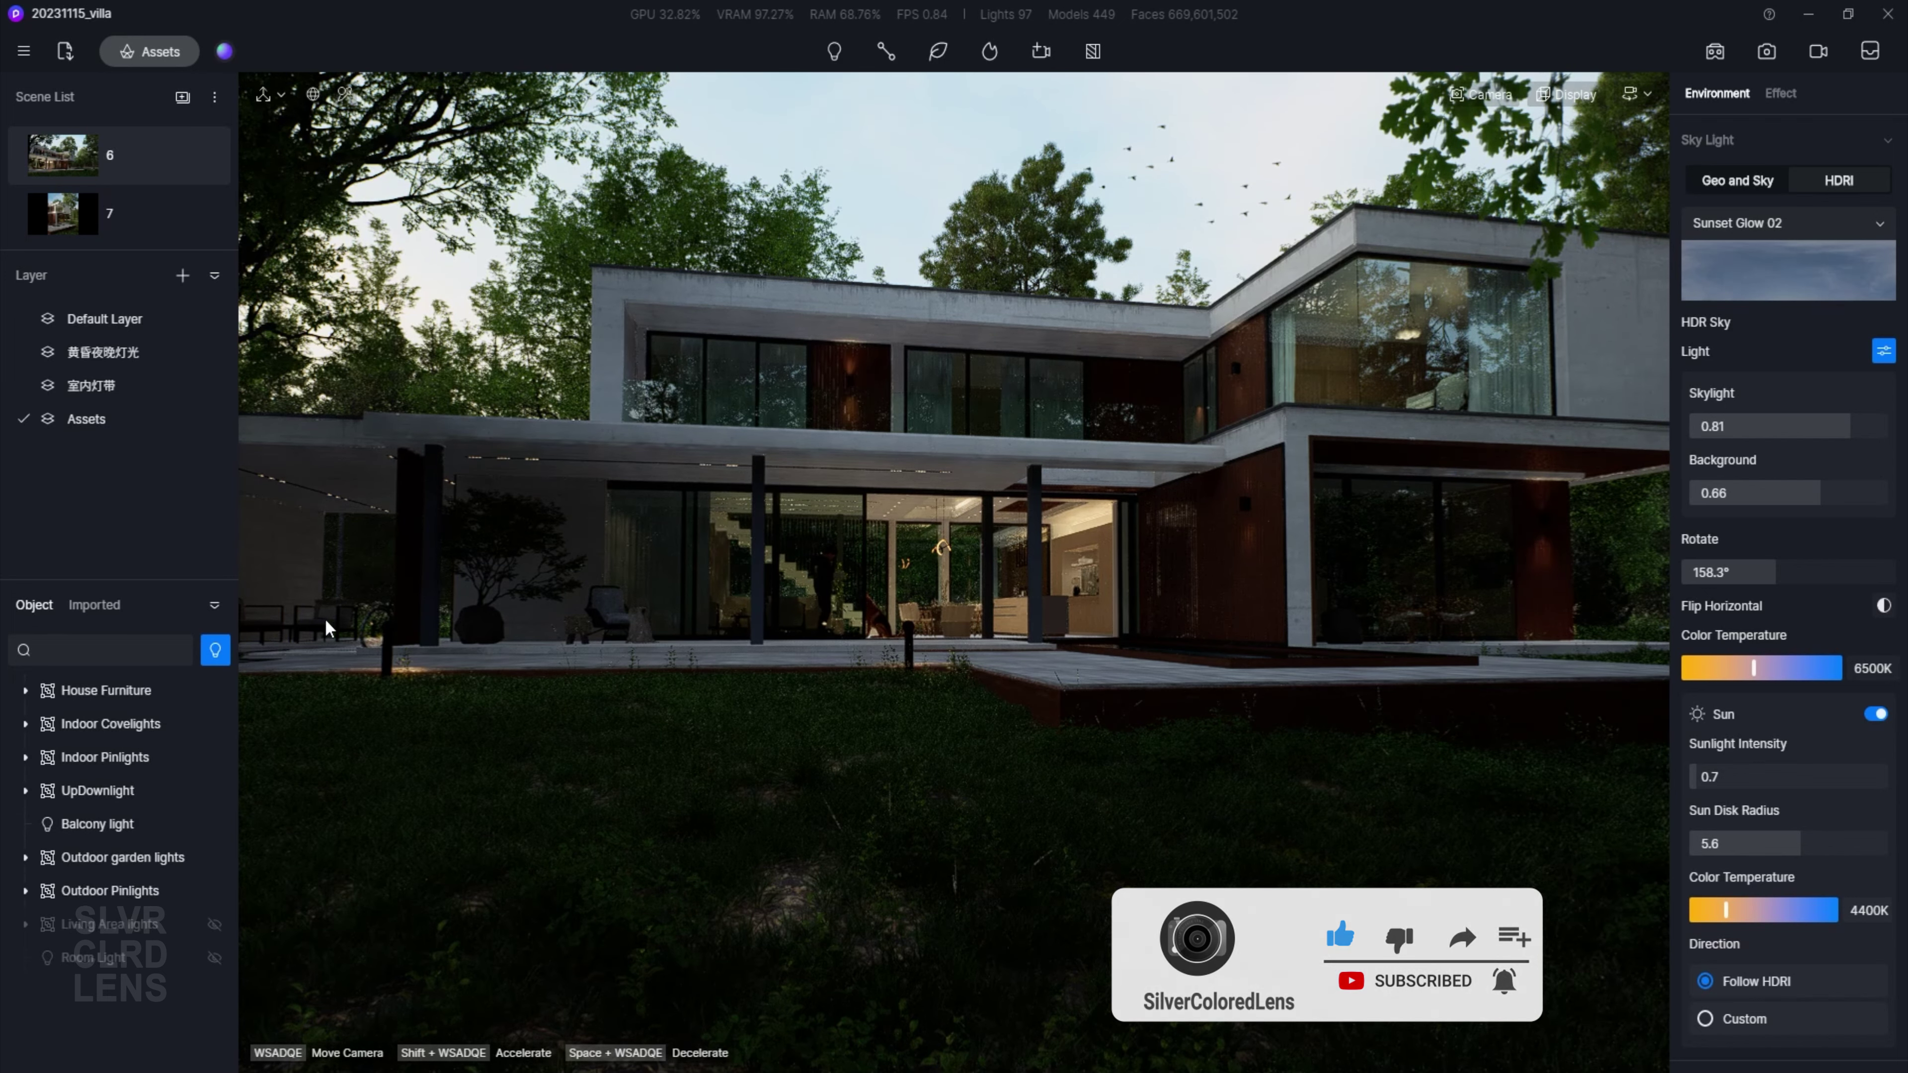
pyautogui.click(214, 925)
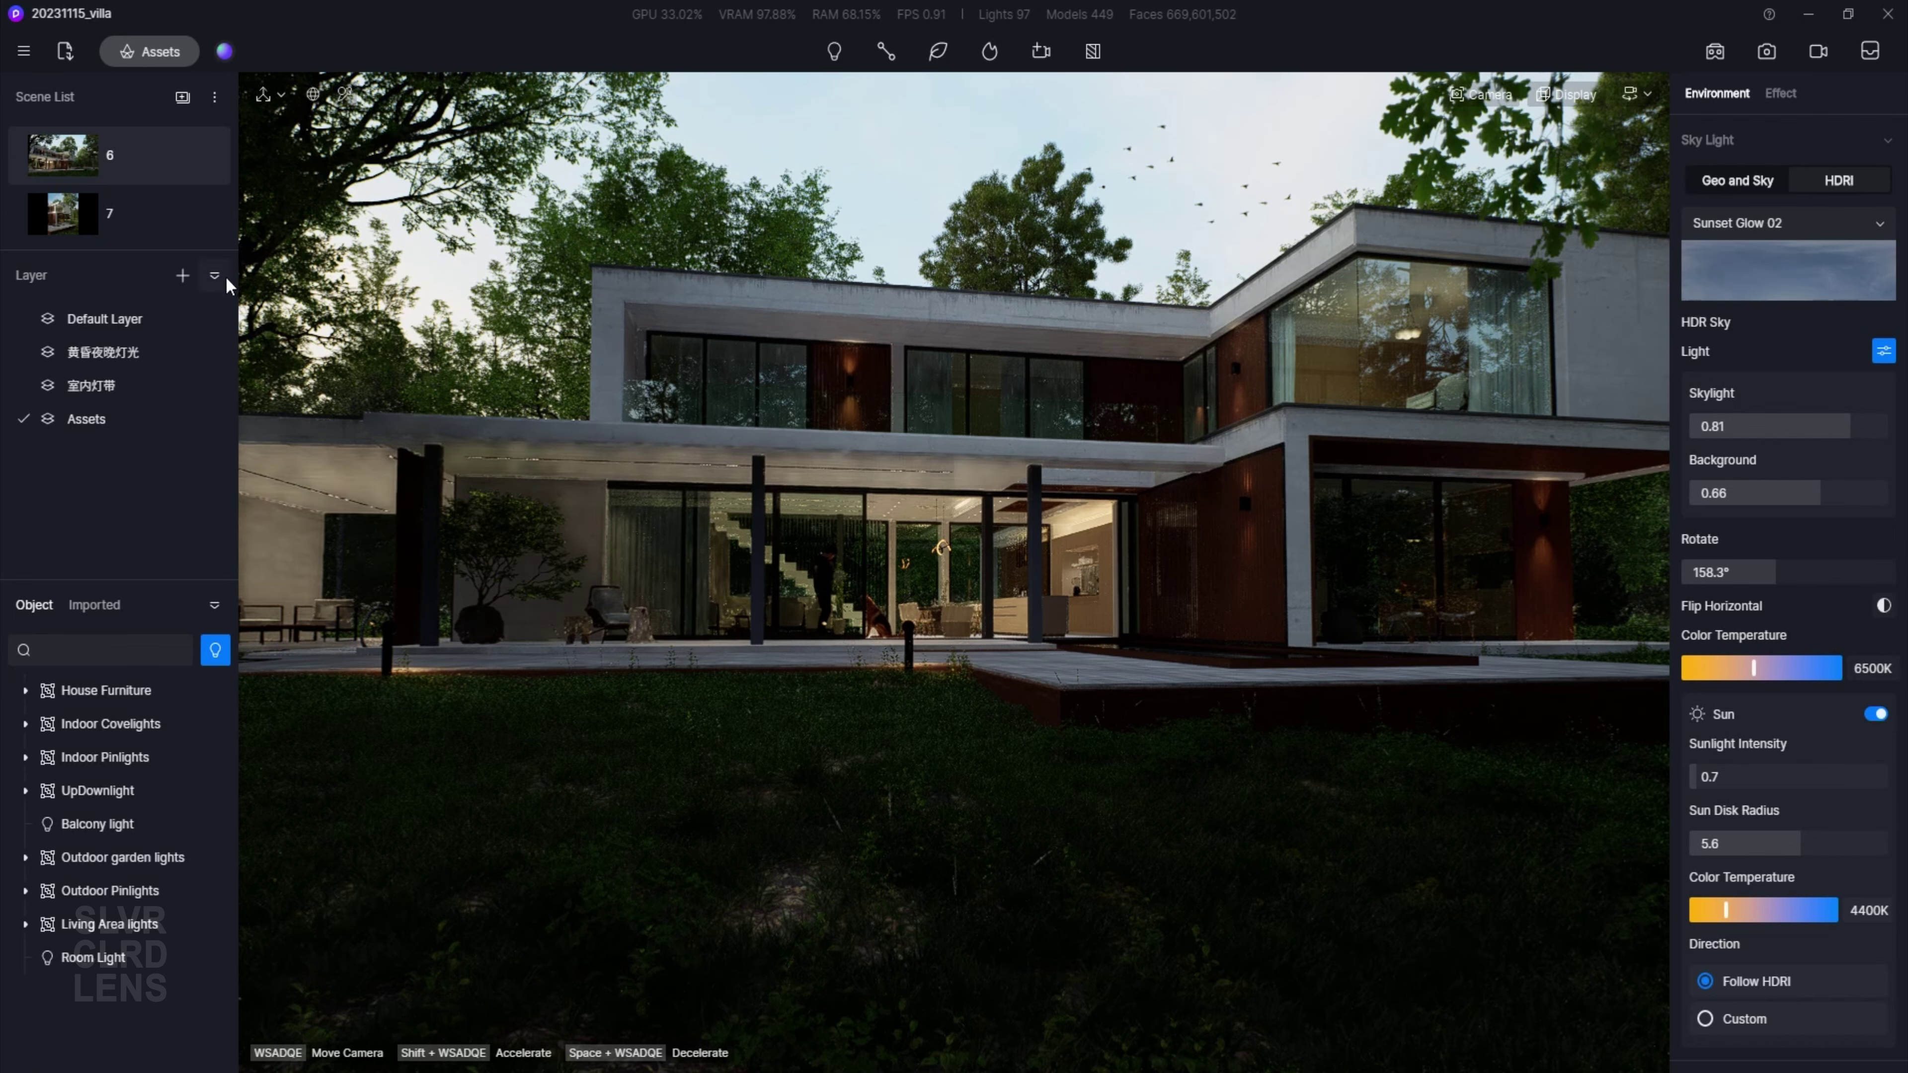
# - Browse the D5 Curated EnvironmentEffect presets and apply Exterior-Fog-Cloudy, then Exterior-Sunny
pyautogui.click(224, 51)
pyautogui.click(826, 249)
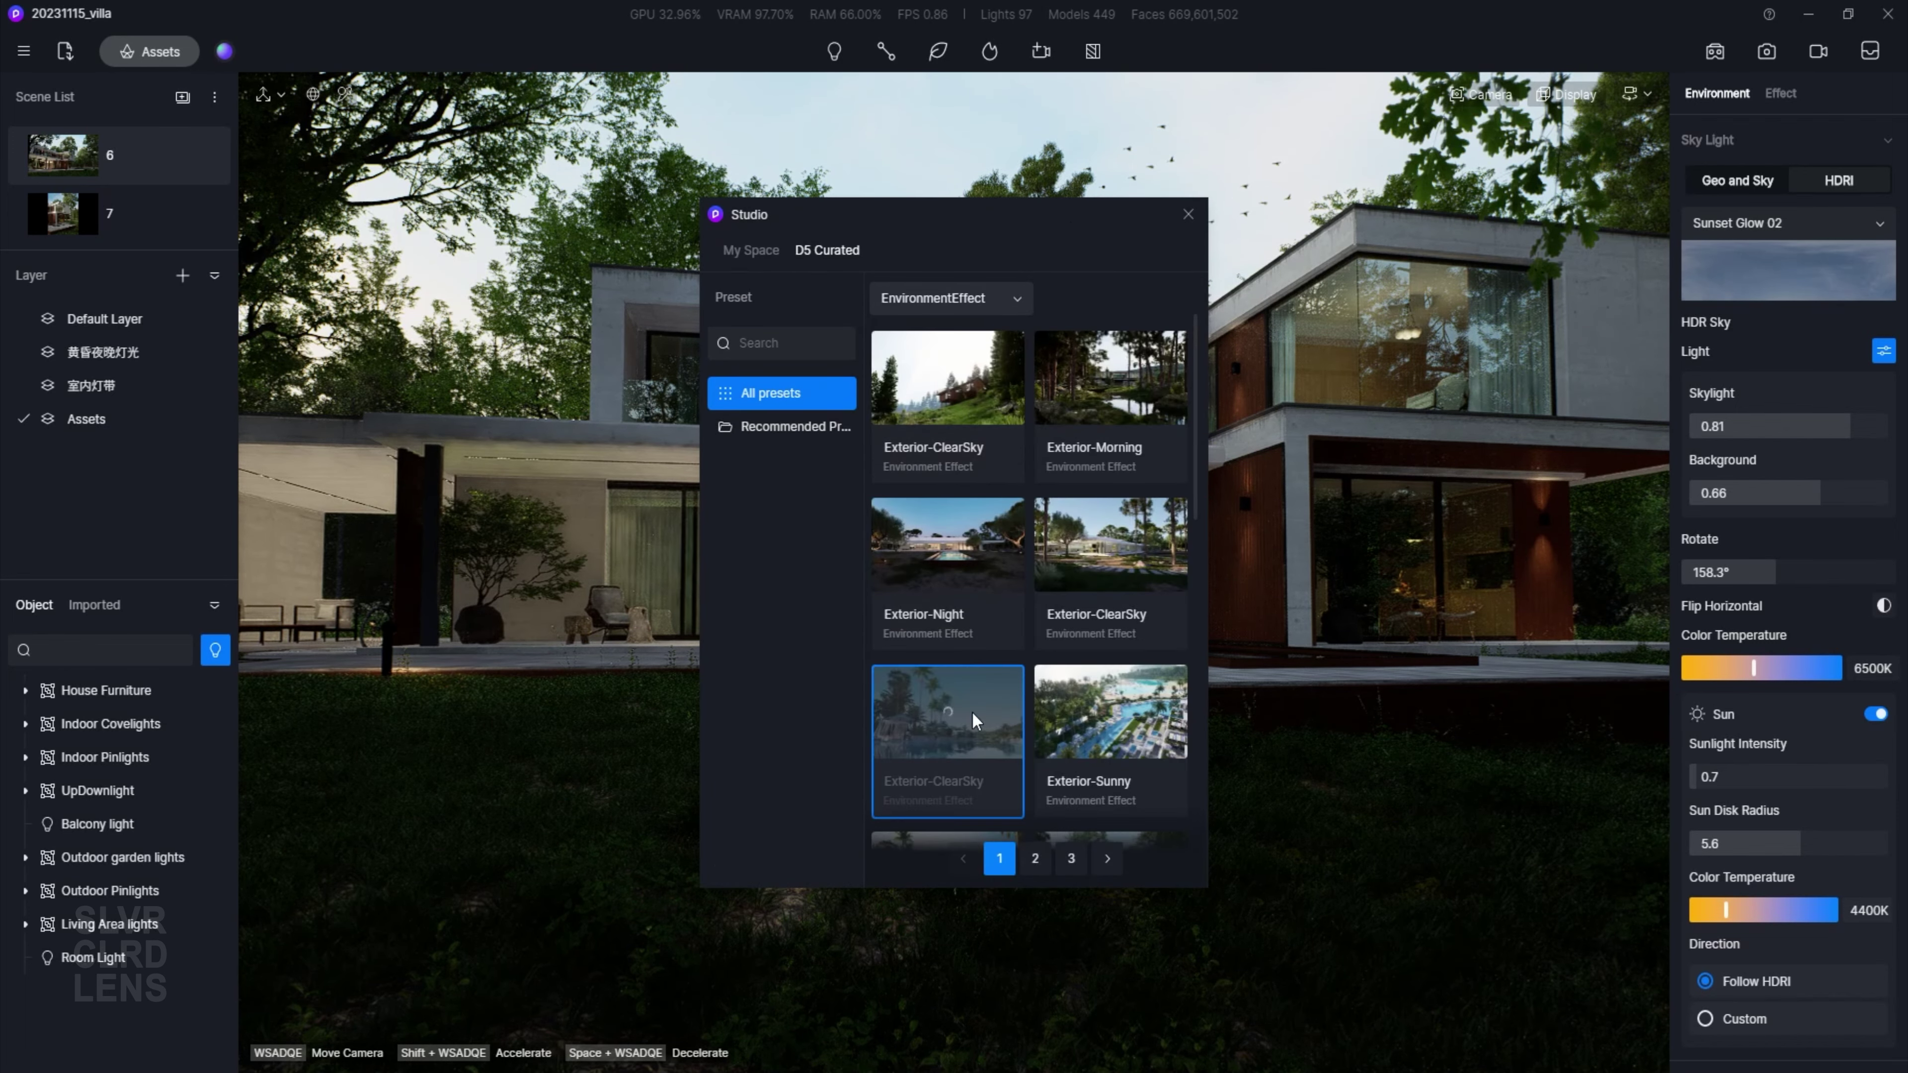
pyautogui.scroll(-10, 417, 751)
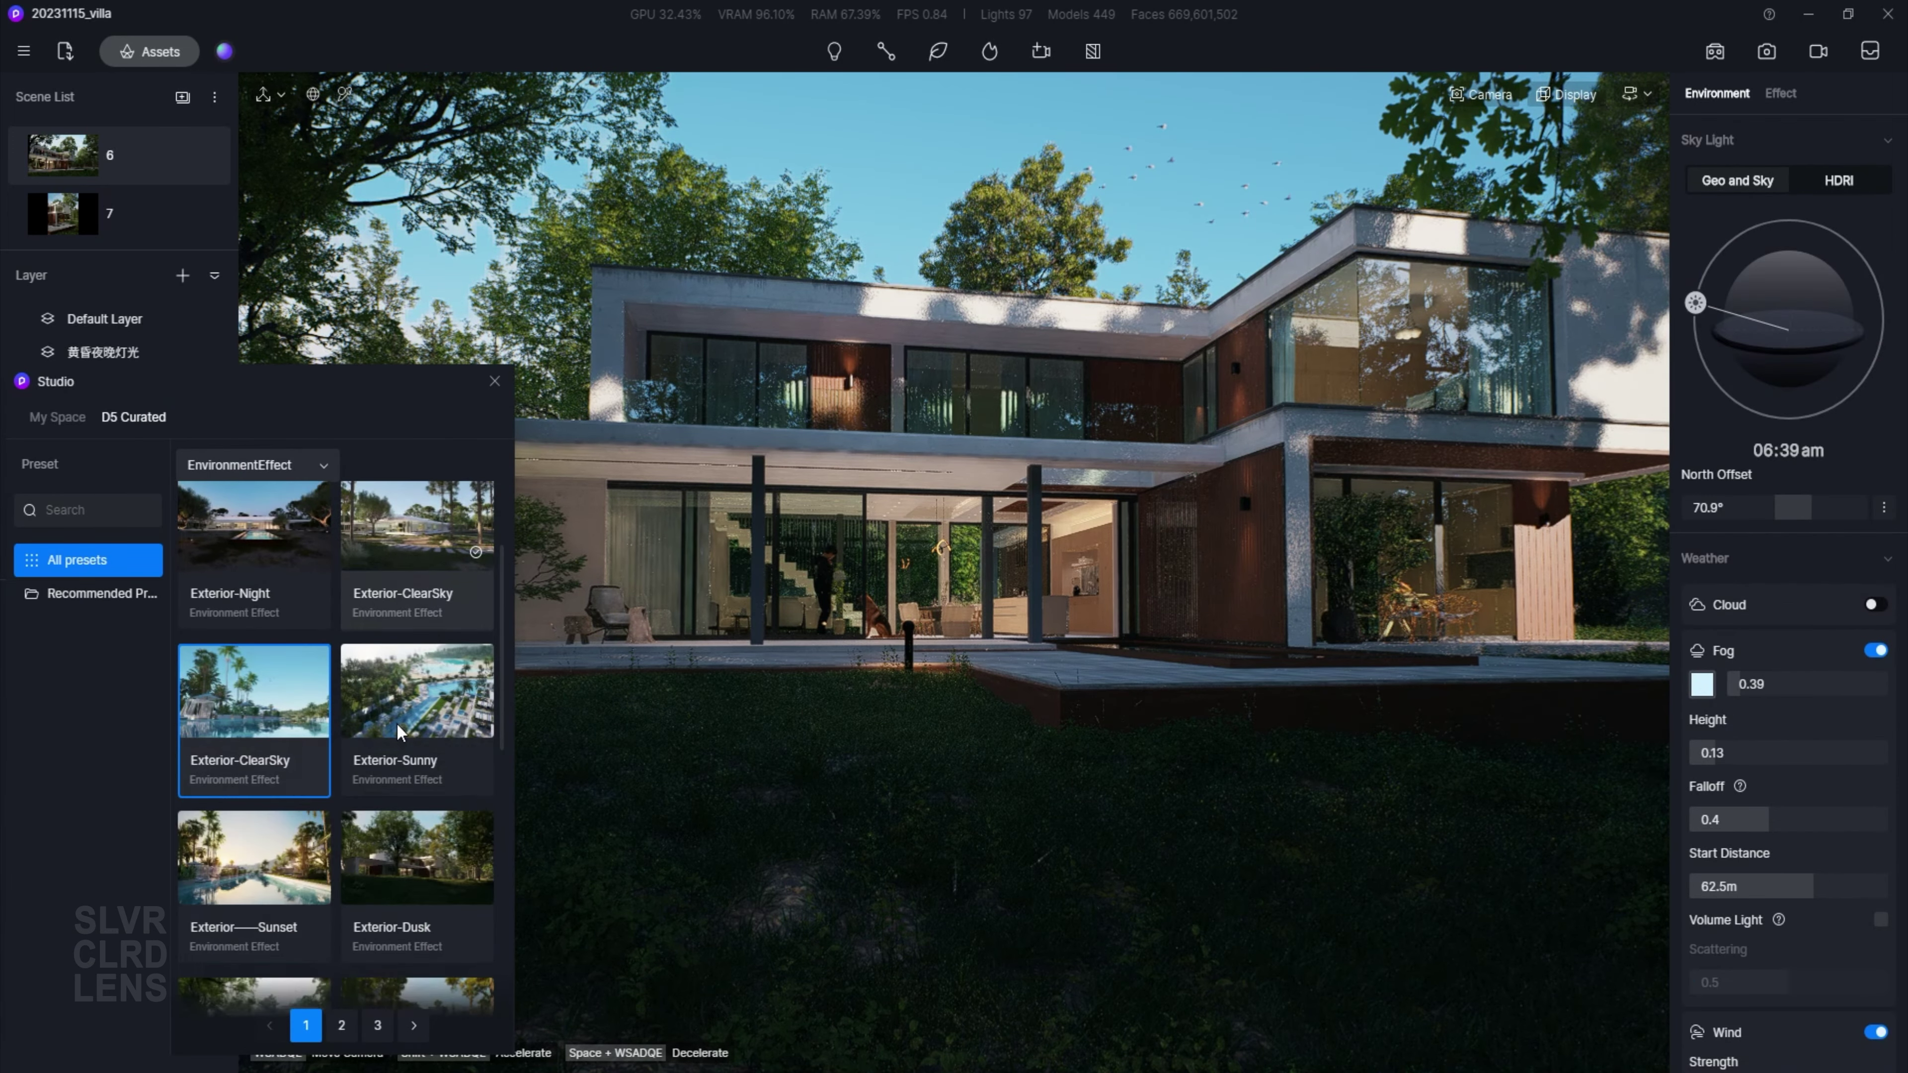
pyautogui.click(476, 846)
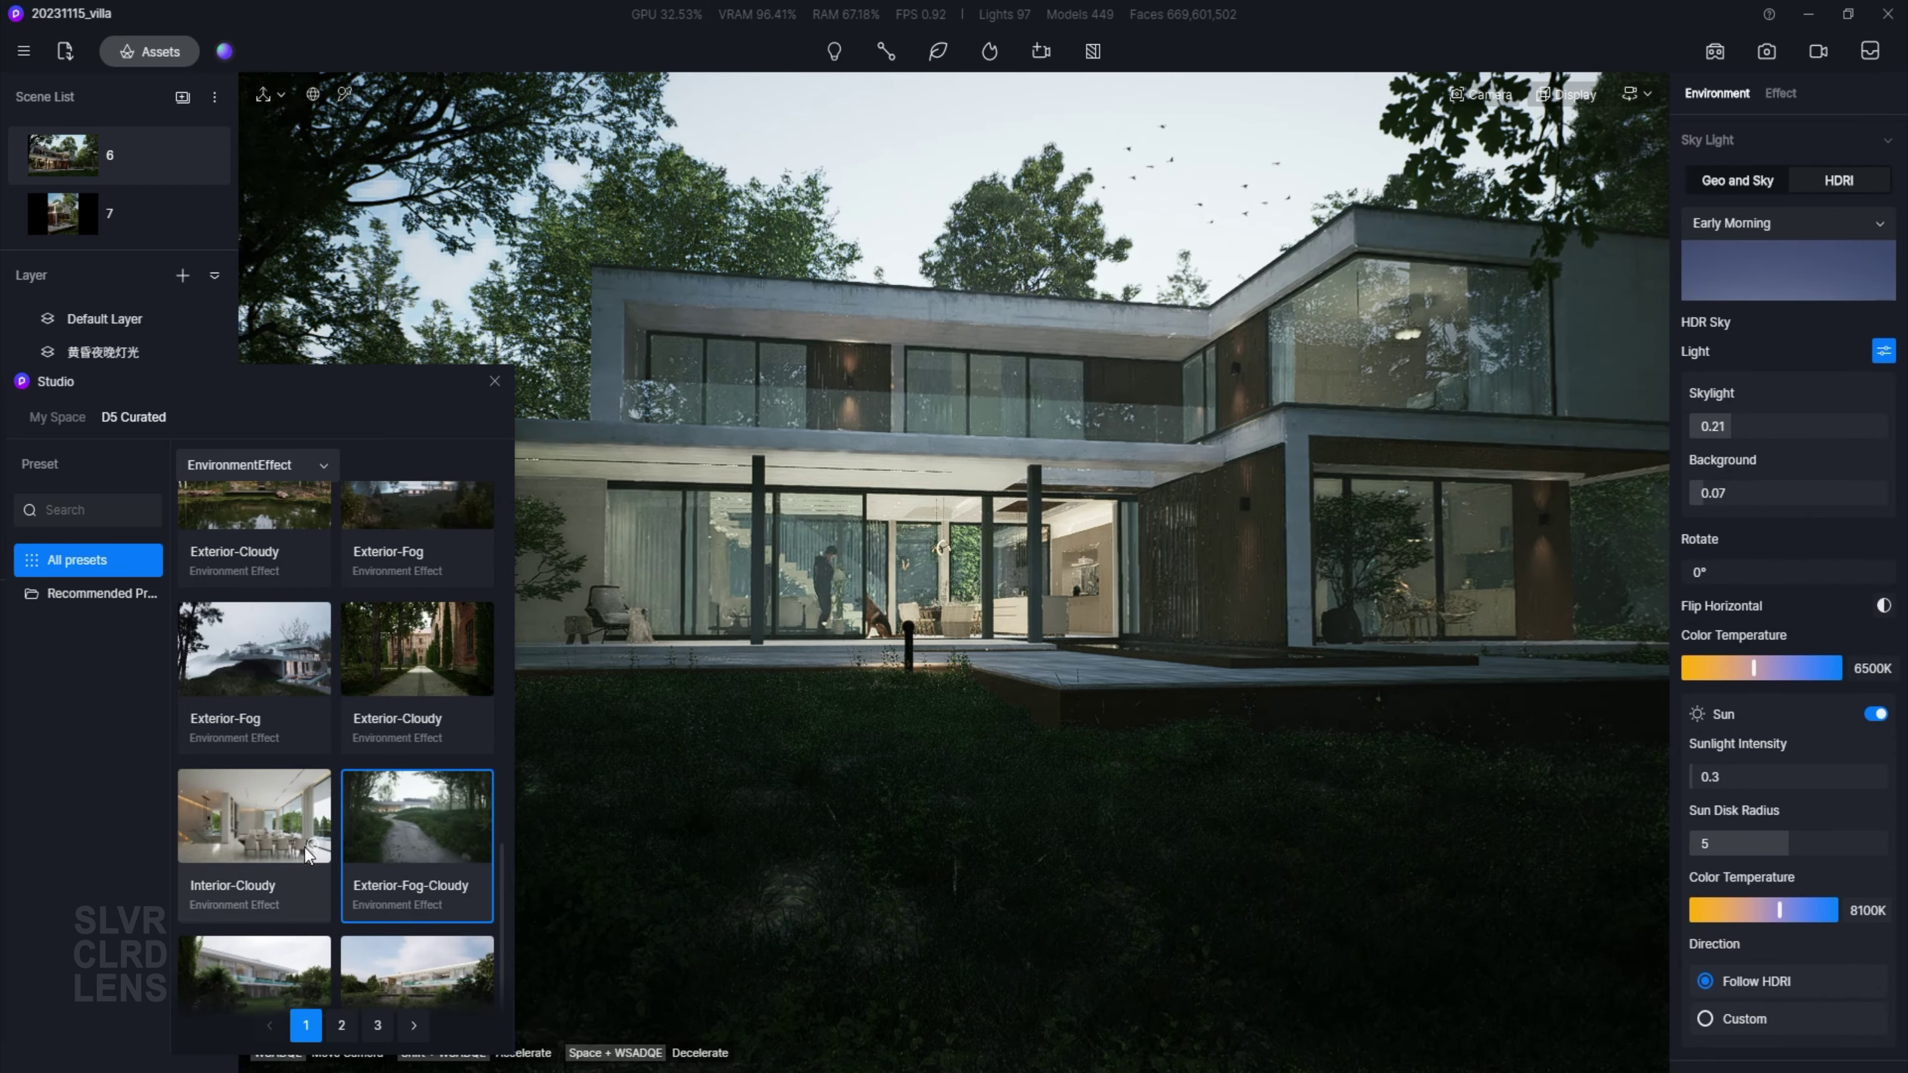
pyautogui.scroll(-2, 417, 827)
pyautogui.click(417, 887)
# - Try the Interior-Cloudy environment preset, then settle on Exterior-Cloudy
pyautogui.moveTo(368, 383); pyautogui.dragTo(1529, 267)
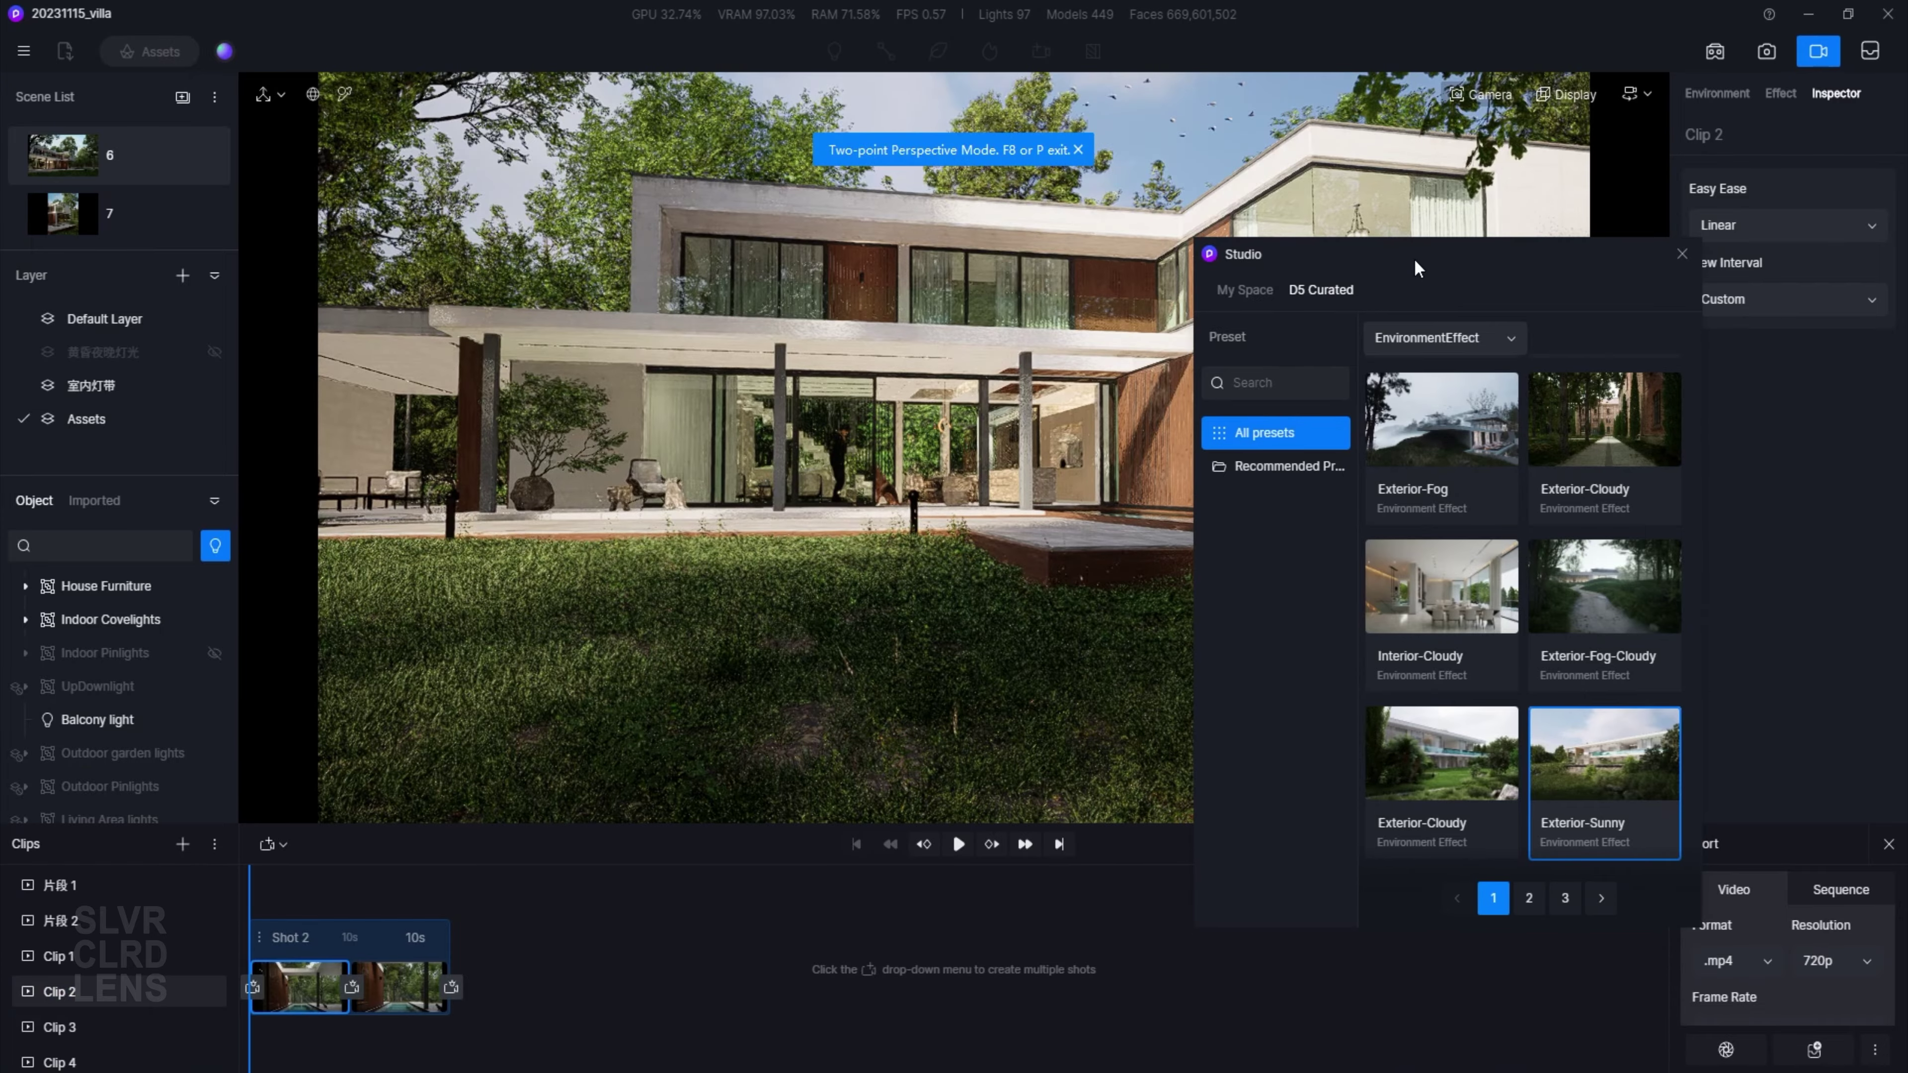
pyautogui.moveTo(1464, 282); pyautogui.dragTo(346, 214)
pyautogui.click(327, 538)
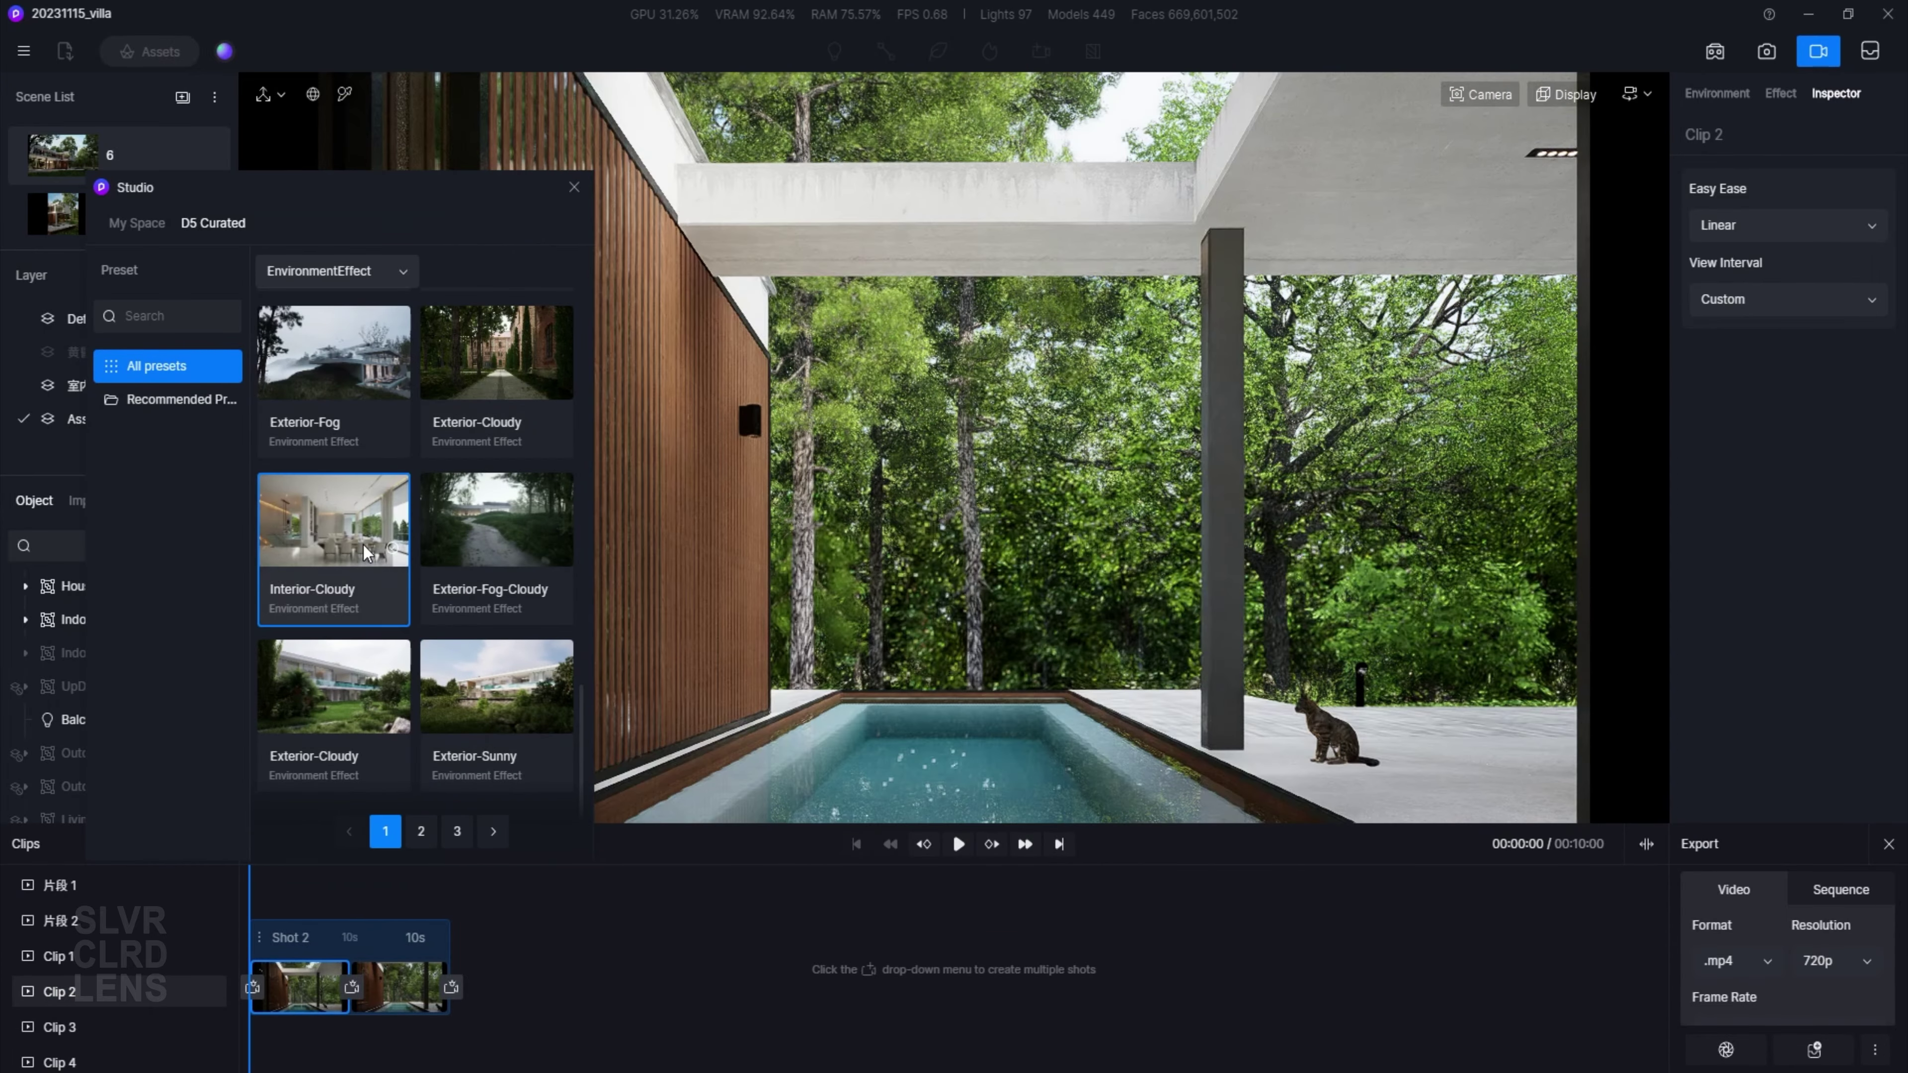
pyautogui.click(496, 353)
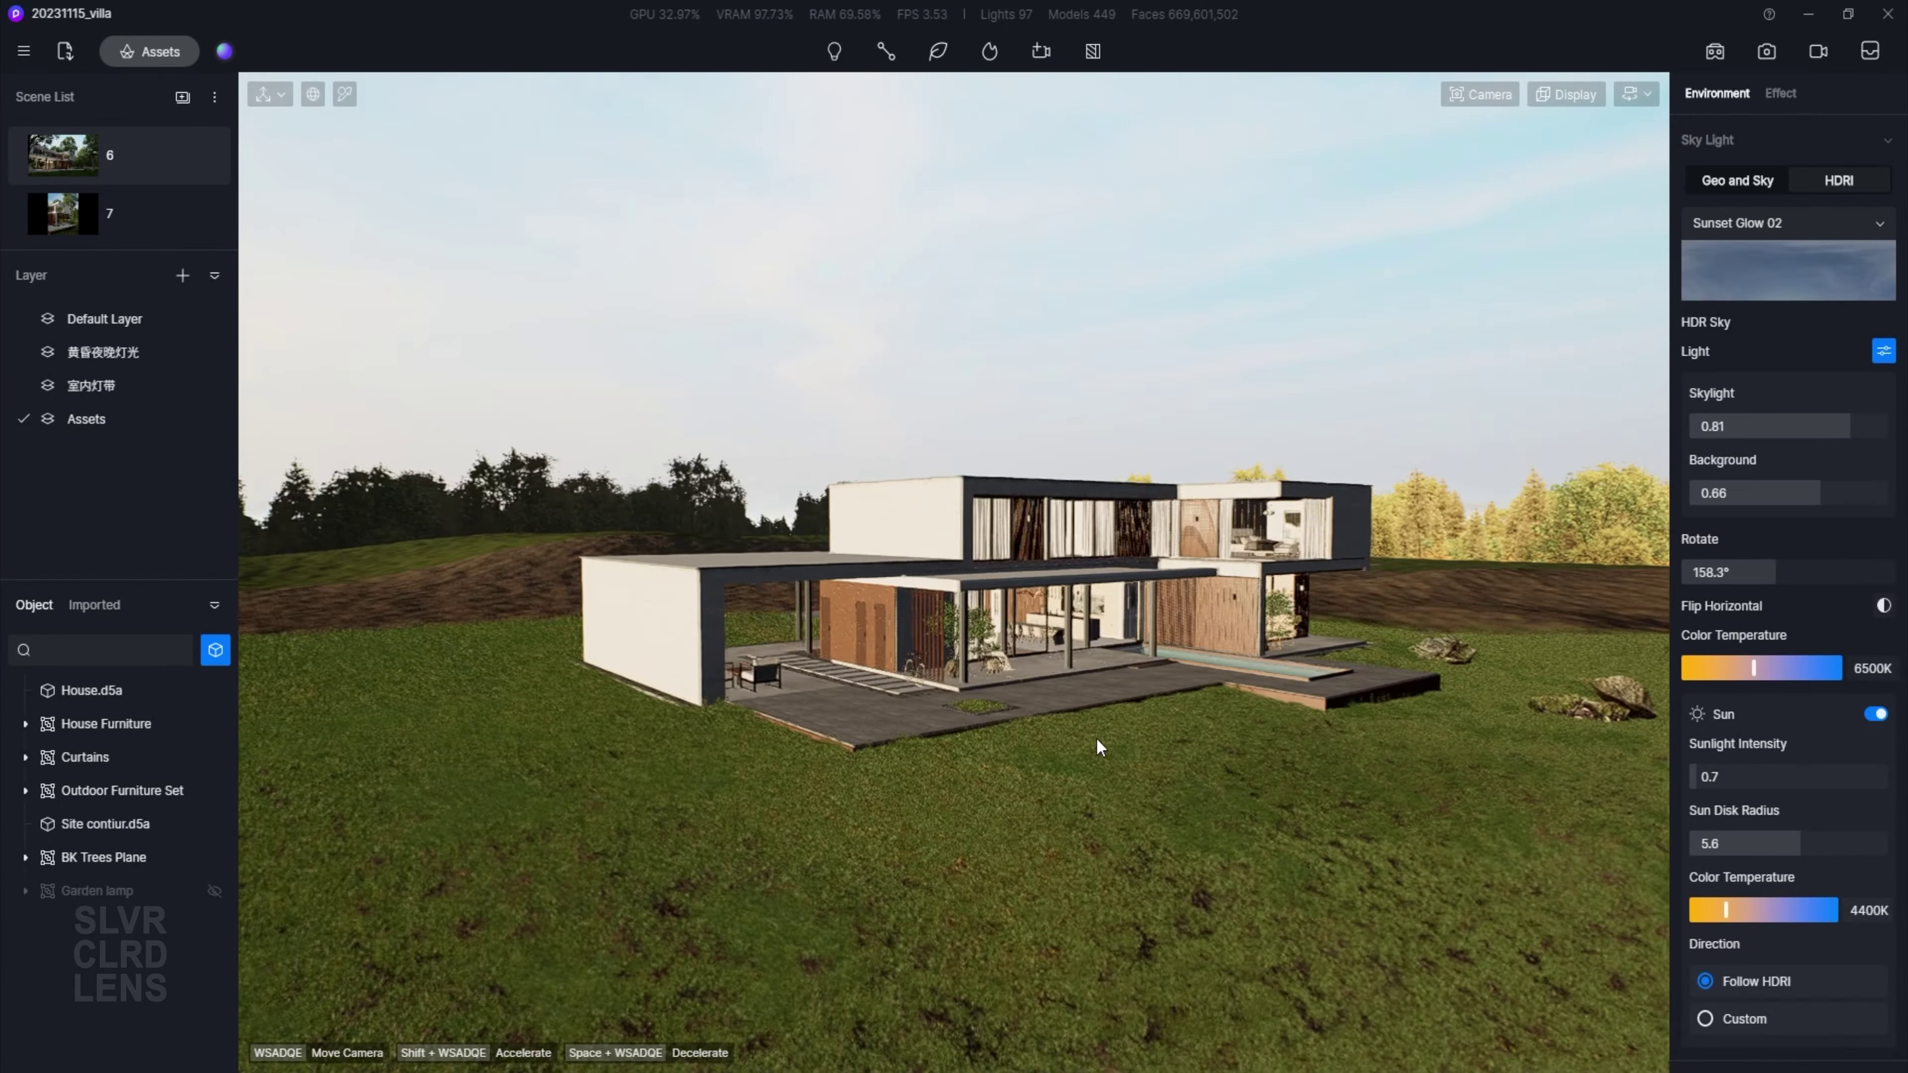
# - Filter the object list to the animated assets category and open the Display dropdown
pyautogui.click(215, 649)
pyautogui.click(294, 821)
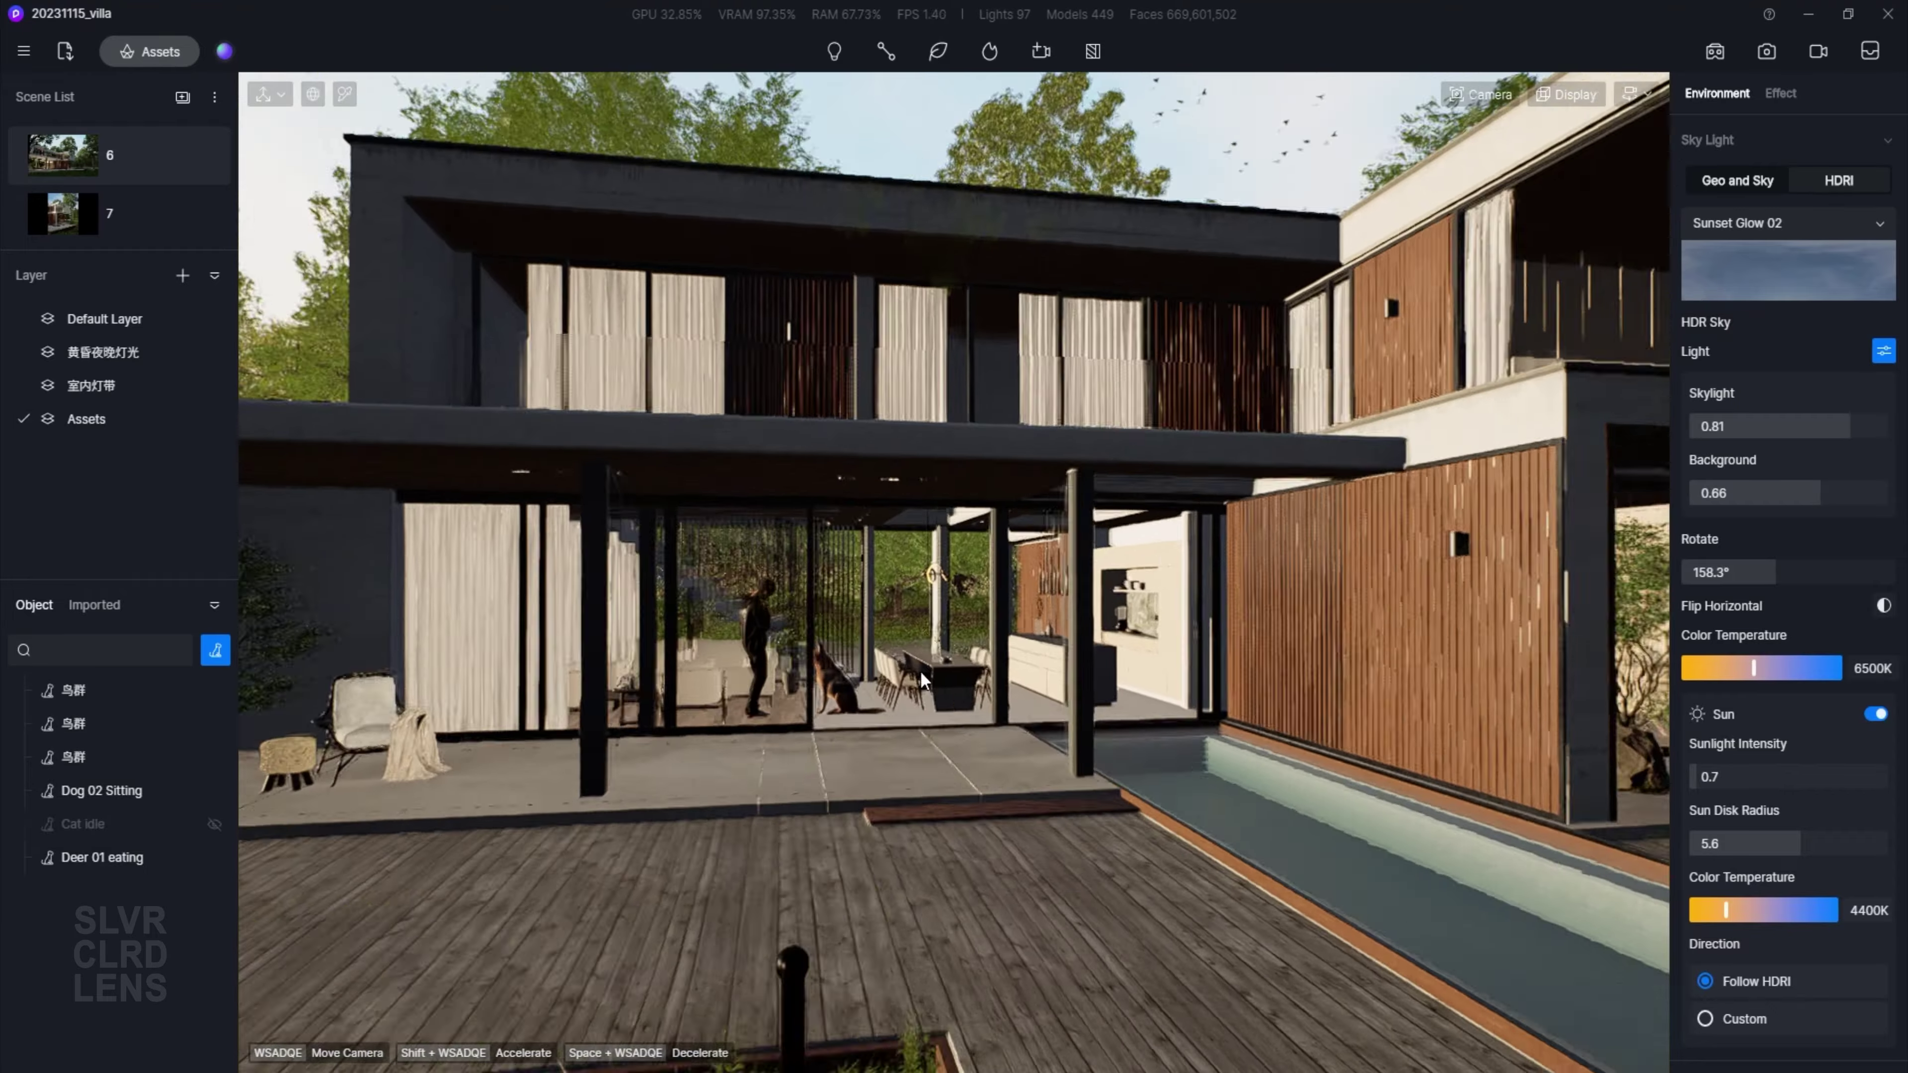
pyautogui.click(1556, 99)
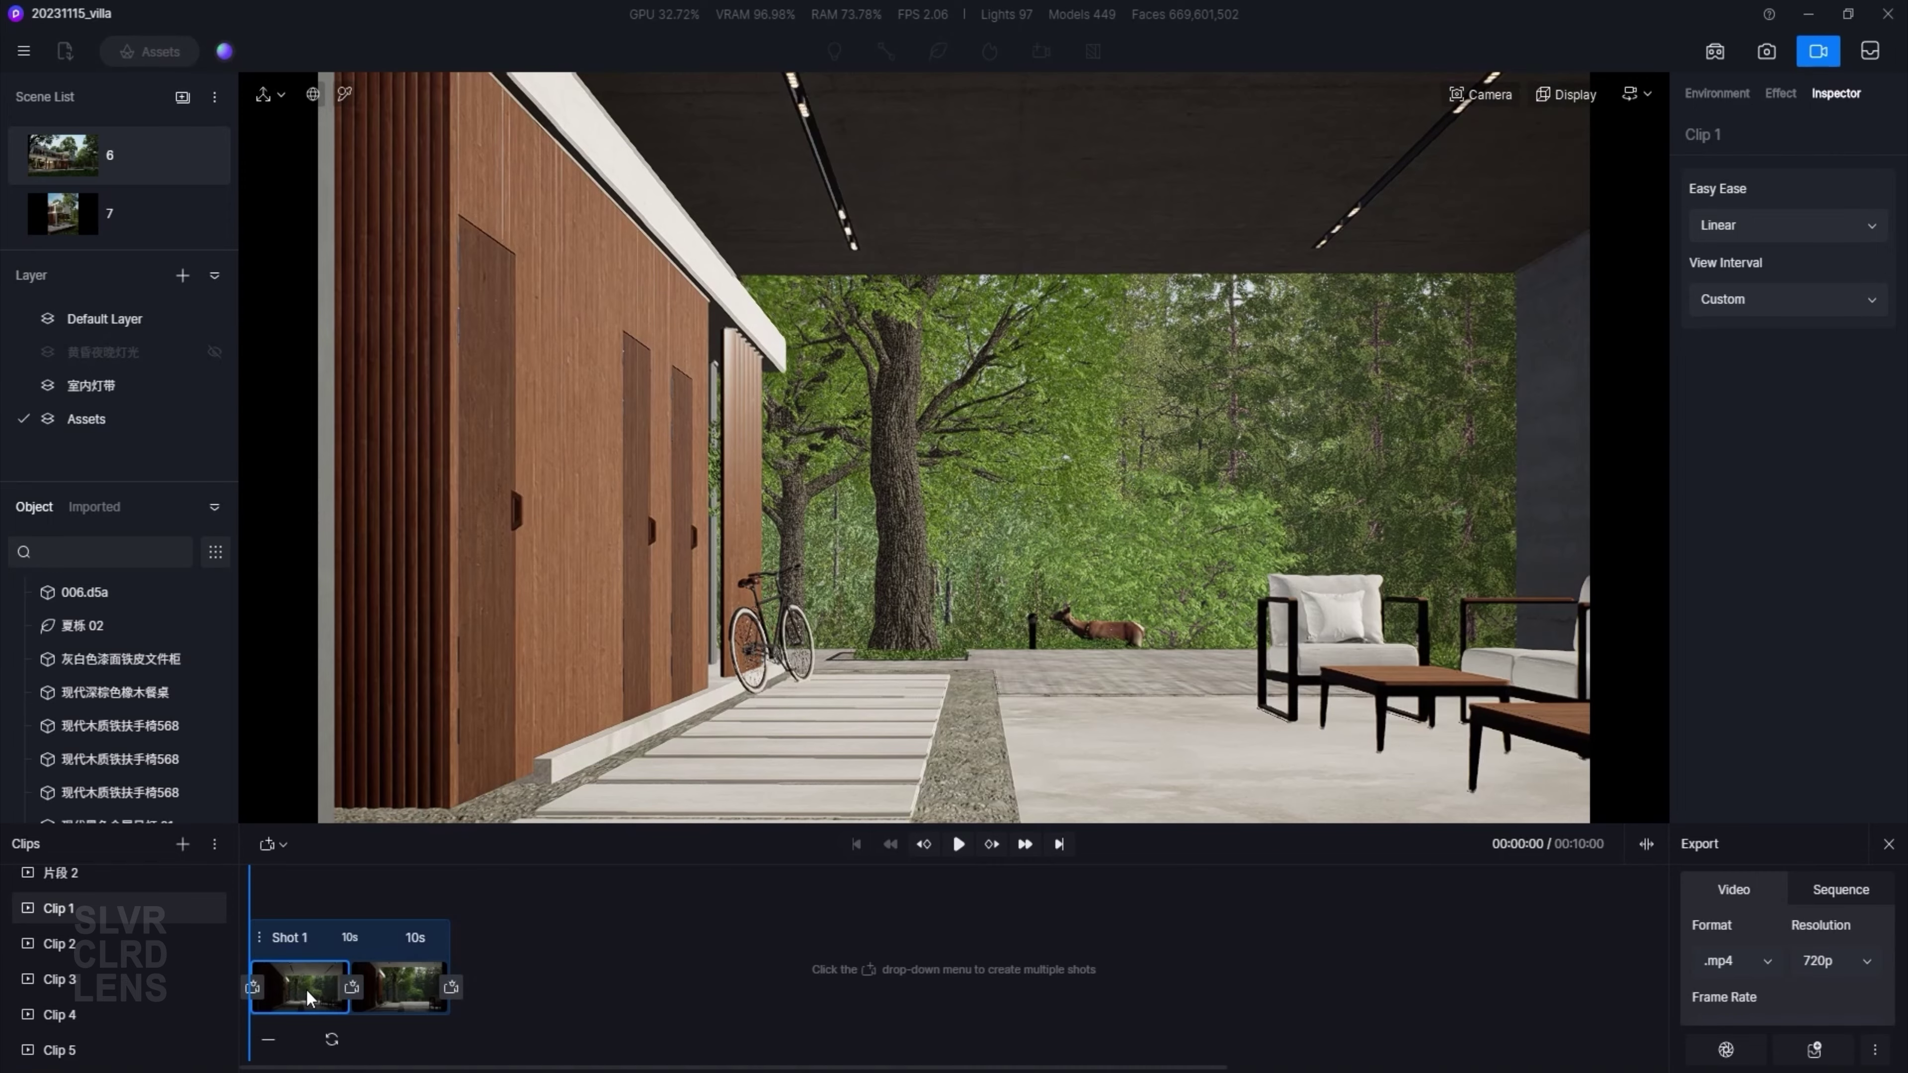
# - View Clip 1 from a keyframe camera and overlay a composition grid on the viewport
pyautogui.click(393, 990)
pyautogui.click(1268, 300)
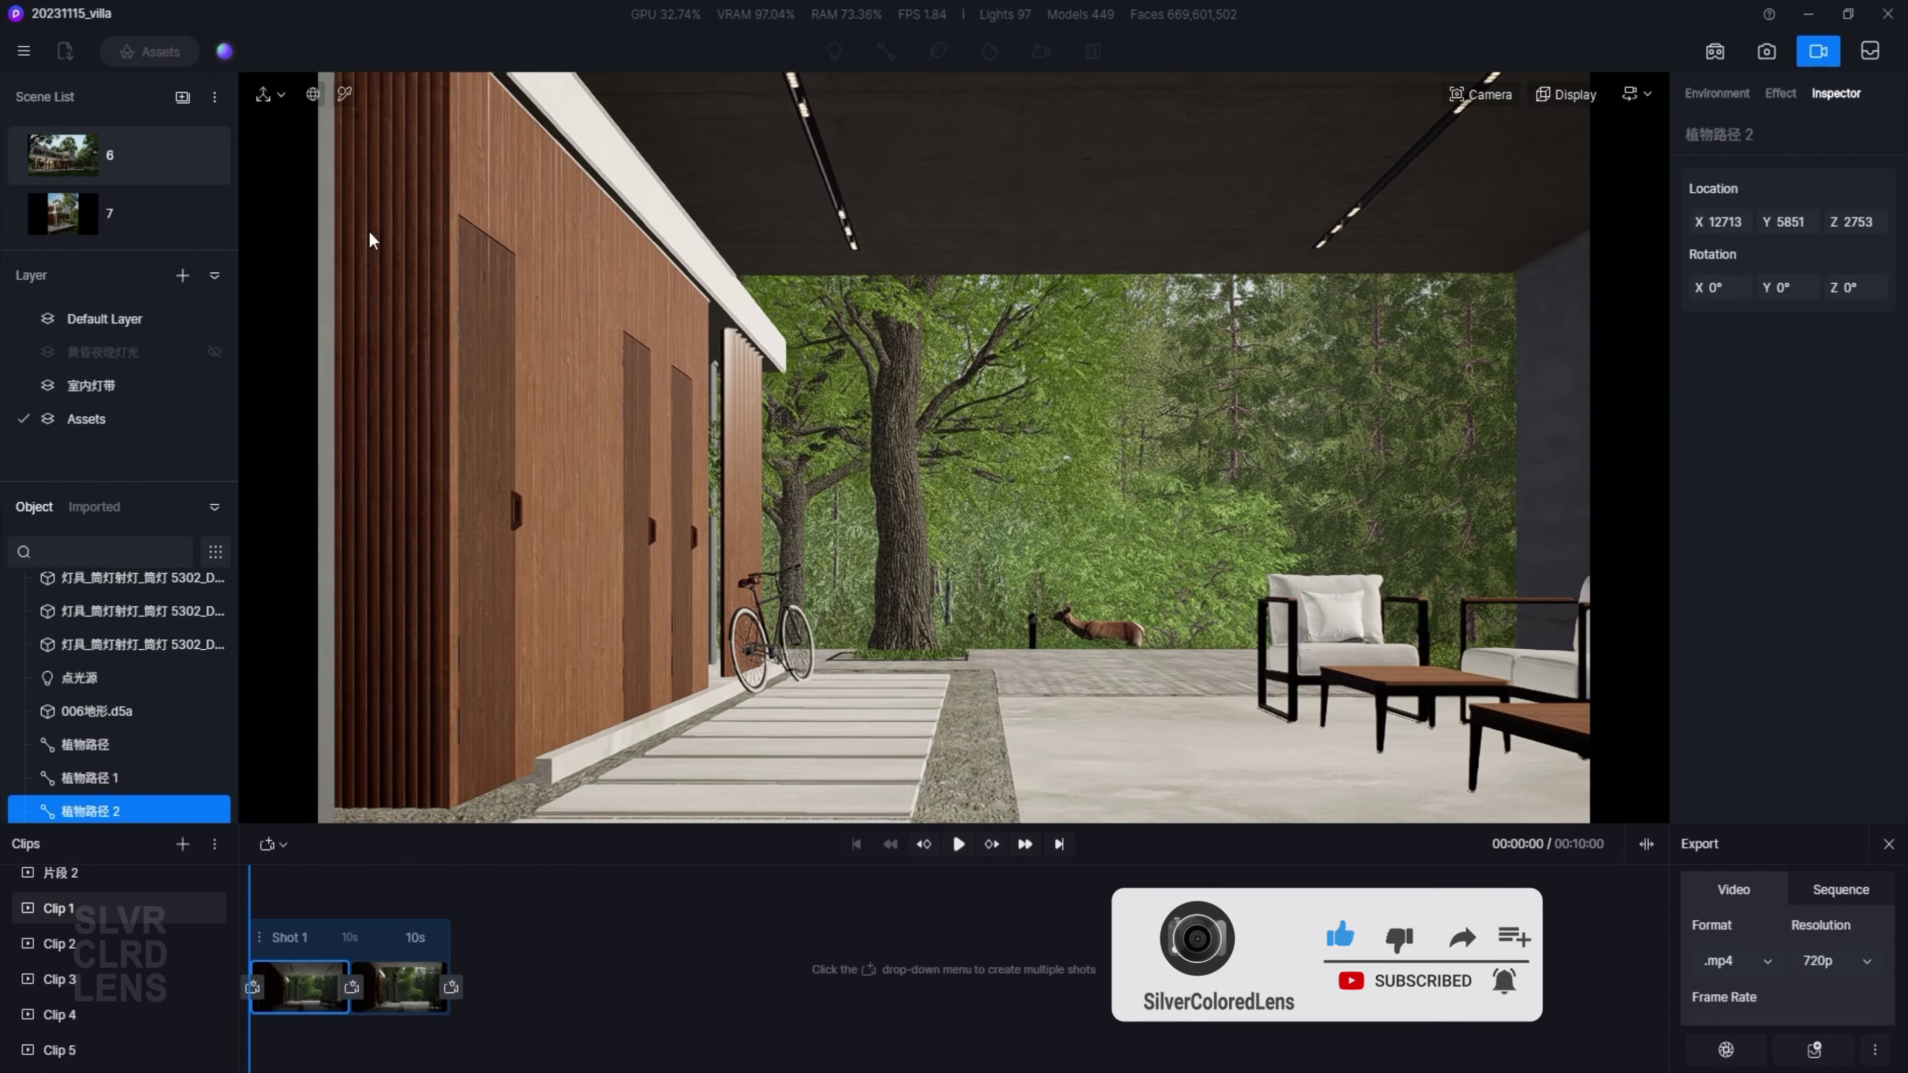
pyautogui.click(1566, 94)
pyautogui.click(1626, 159)
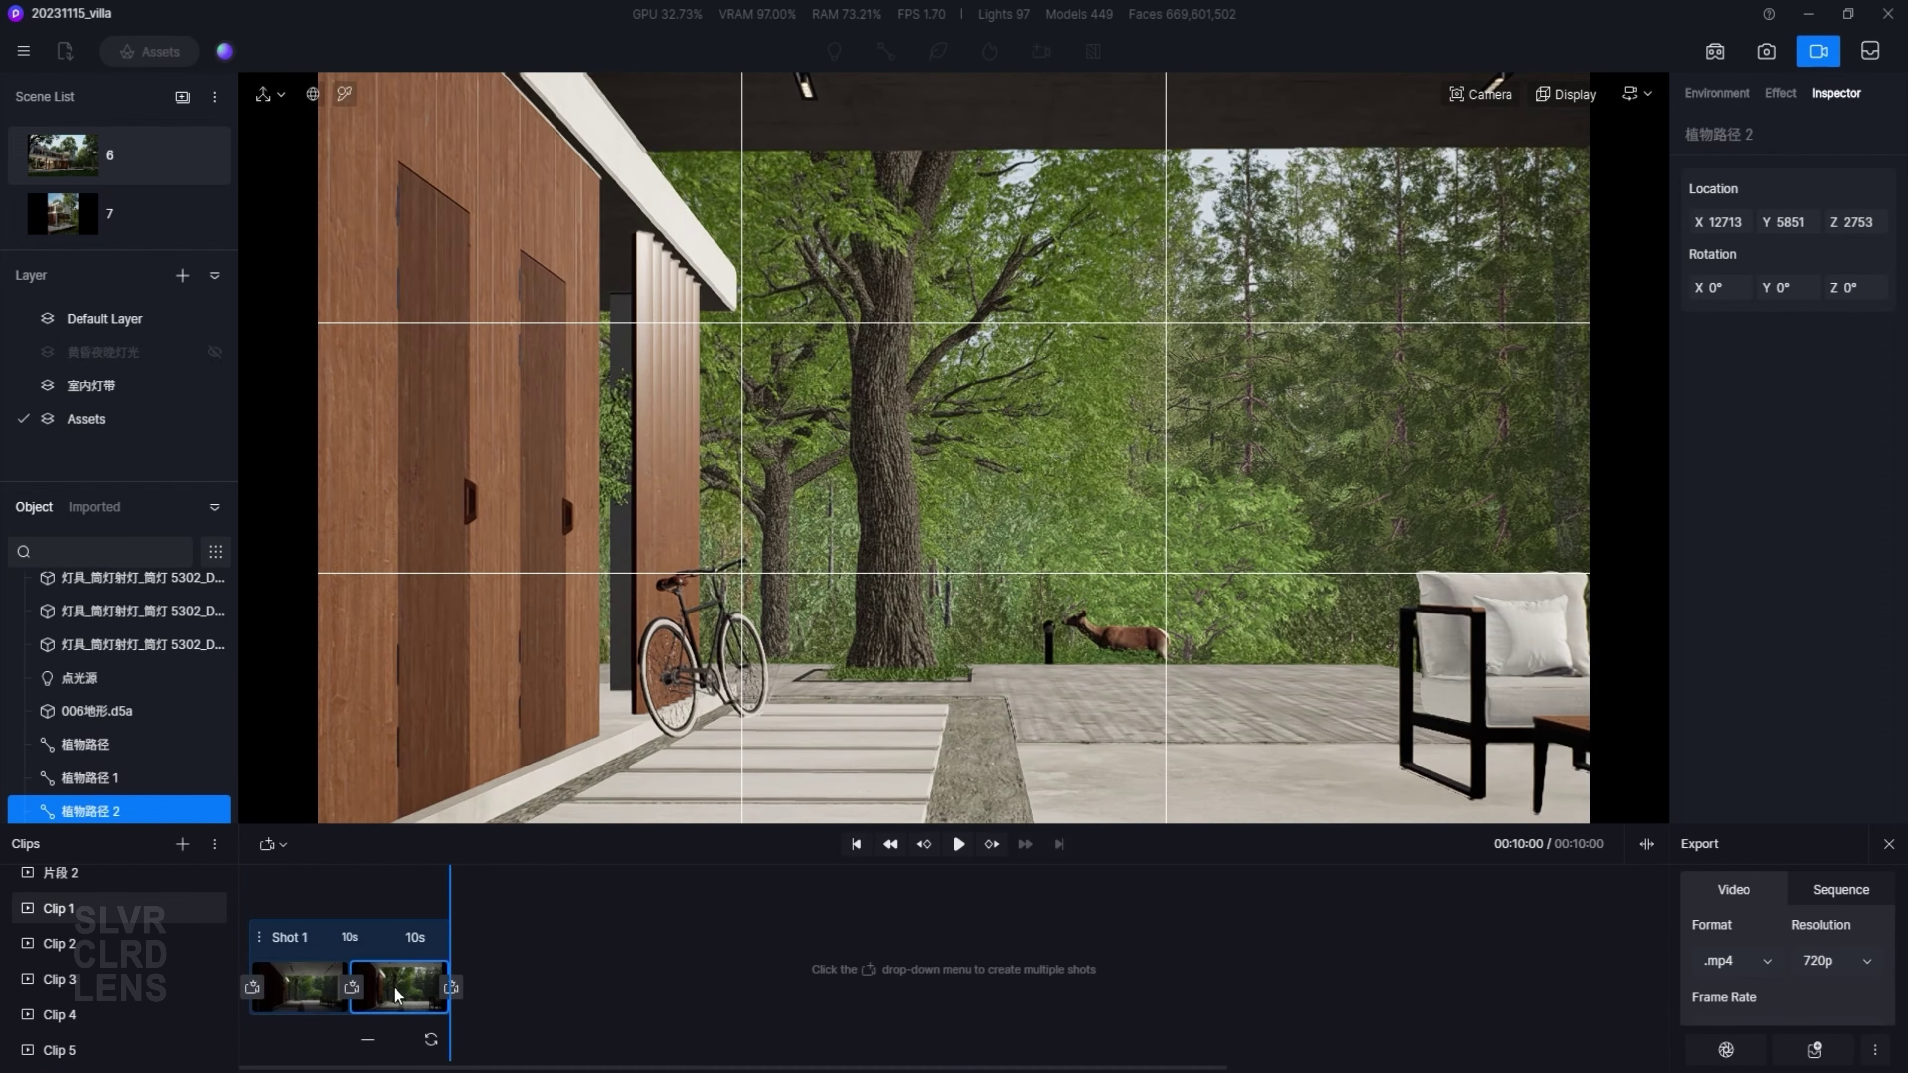
# - Set the export to a 2K PNG sequence and render Clip 1 from its start
pyautogui.click(297, 986)
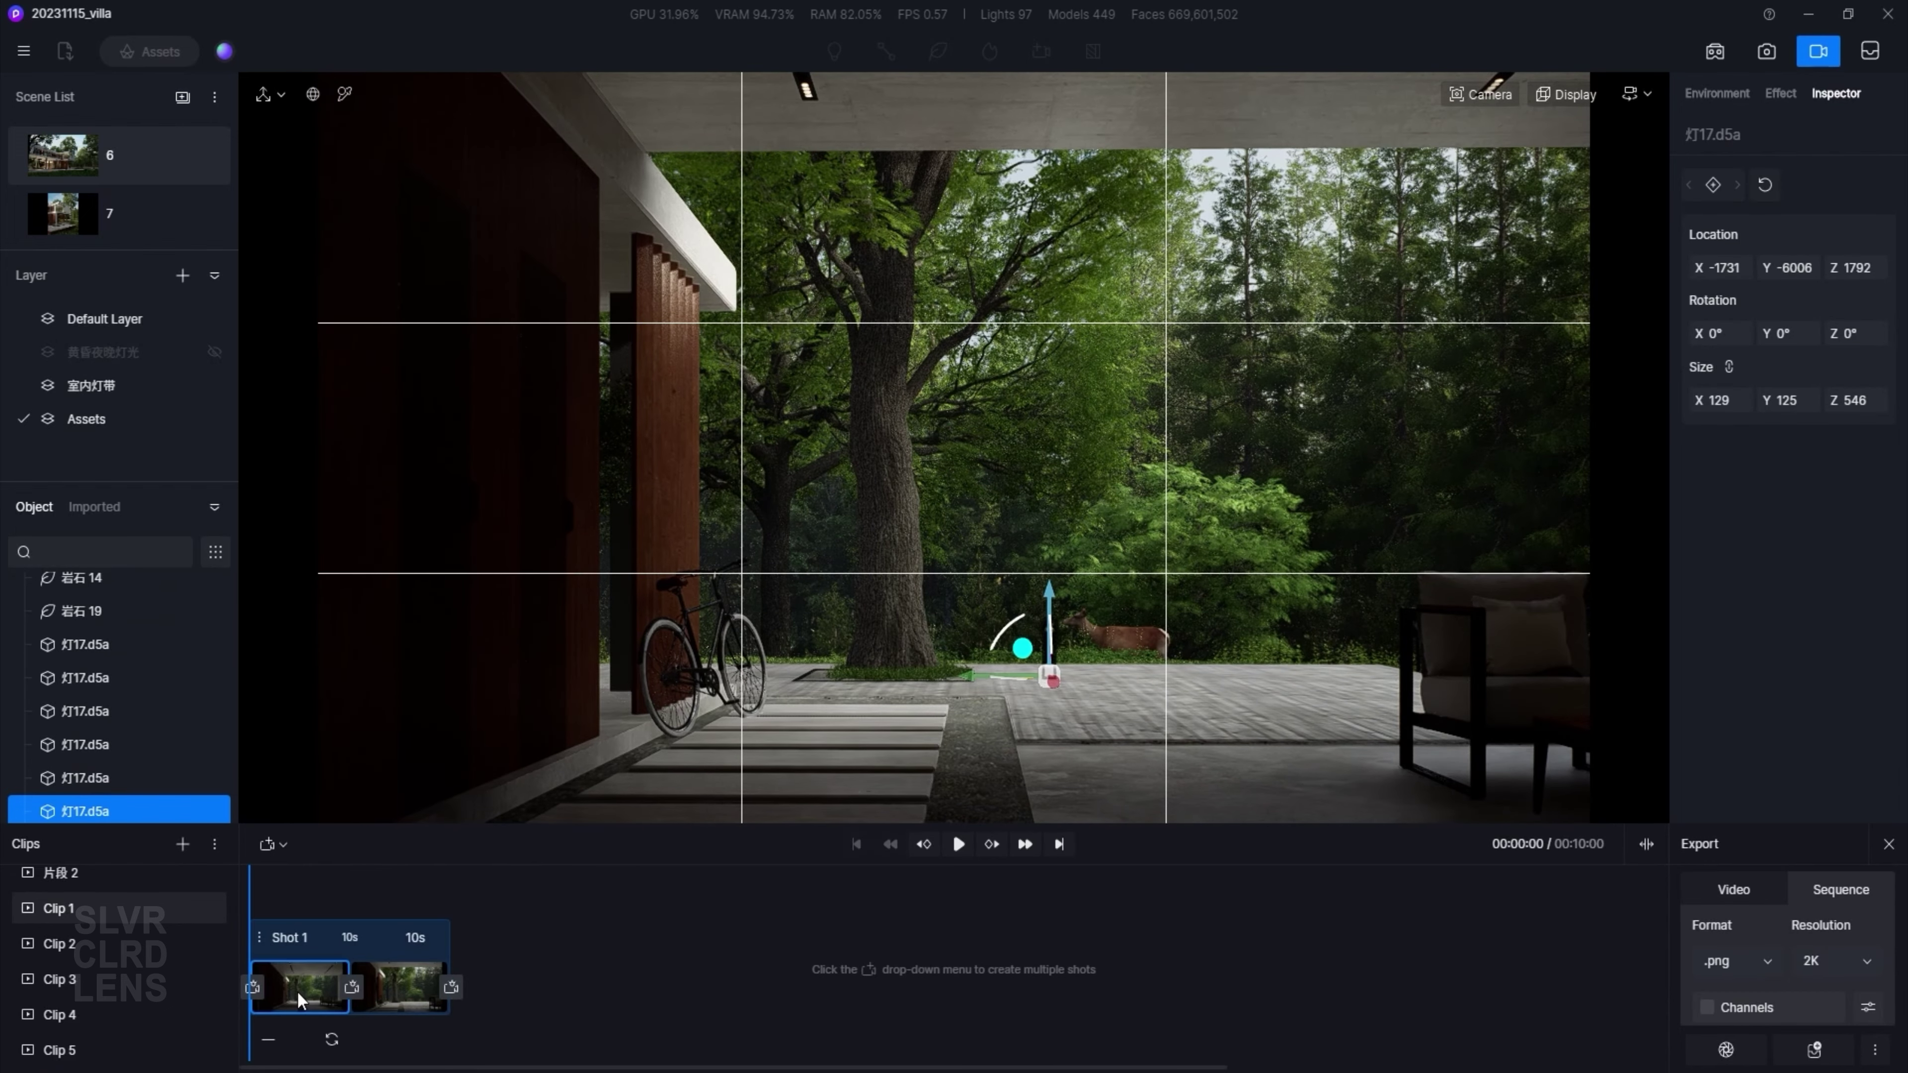
pyautogui.click(958, 844)
pyautogui.click(1814, 1050)
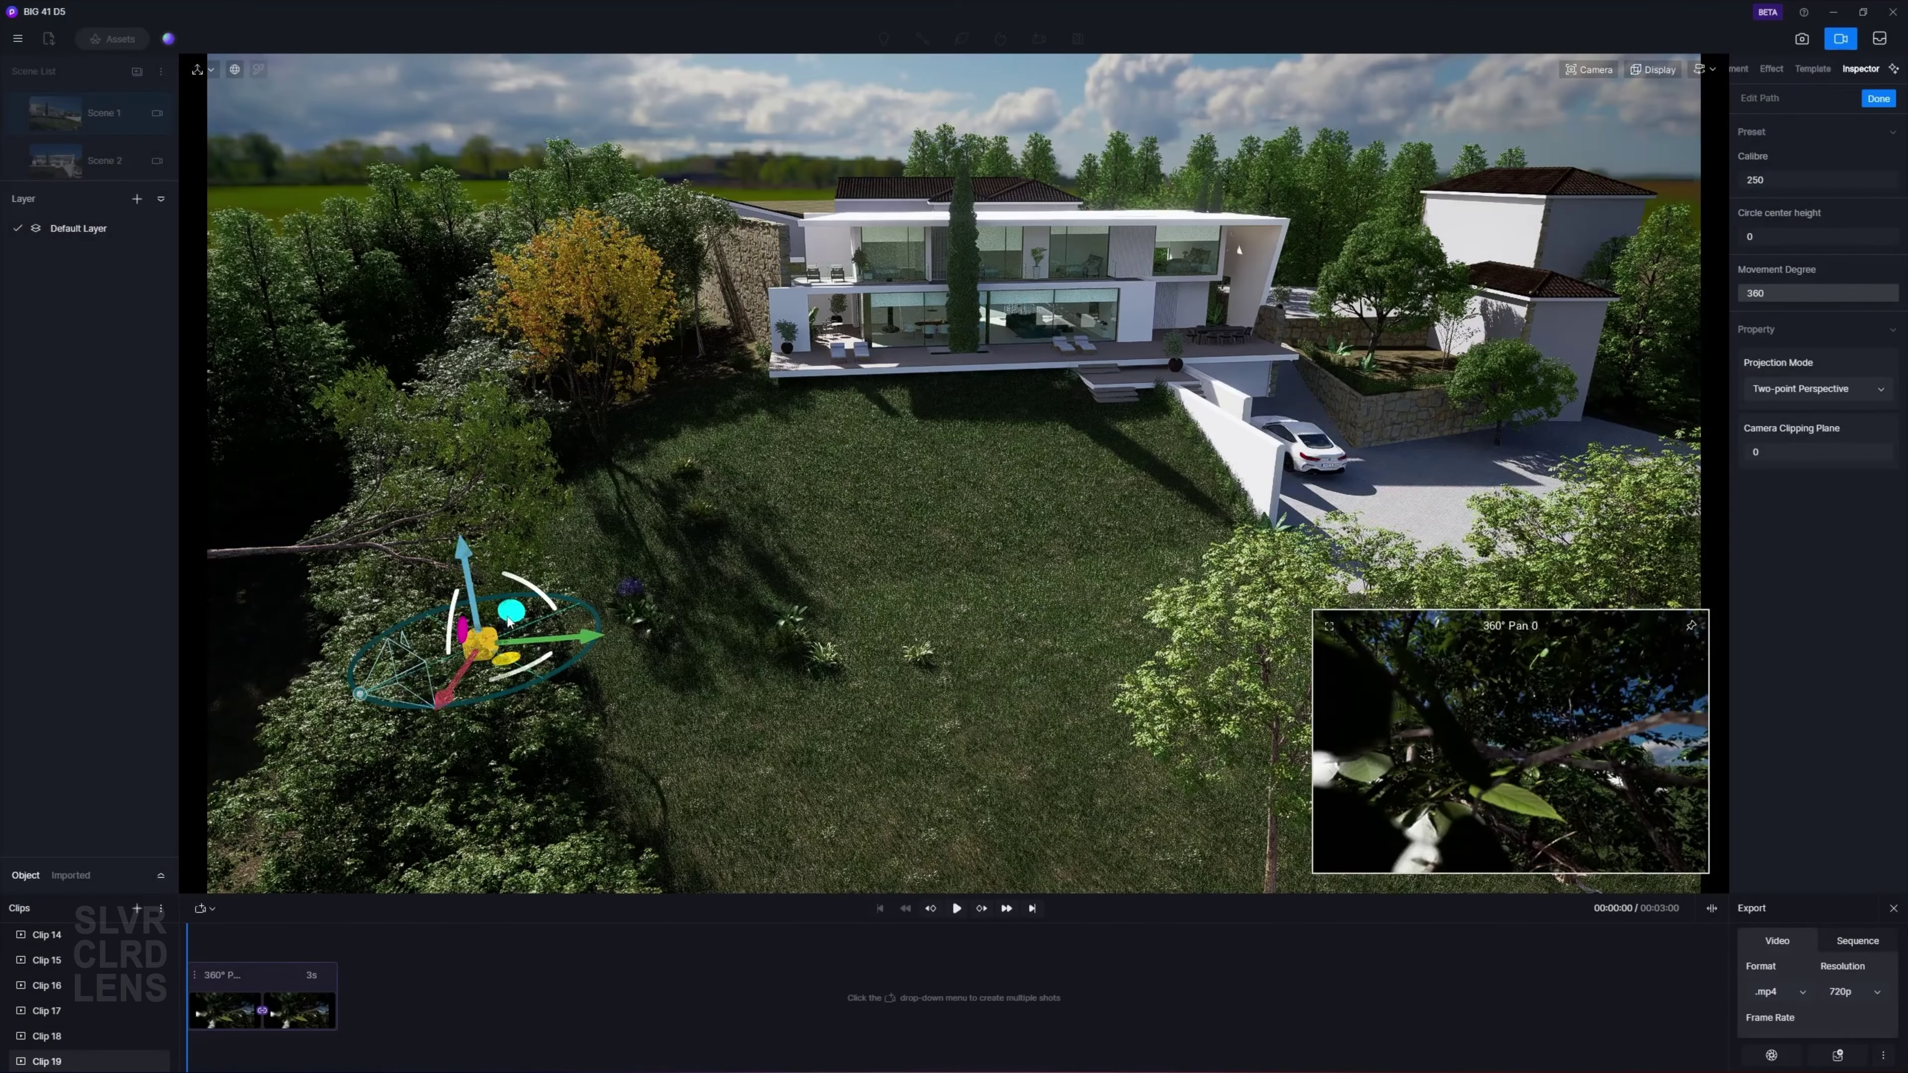
# - Set the 360° pan orbit Calibre to 2500, then play the camera animation
pyautogui.write('2500')
pyautogui.press('Return')
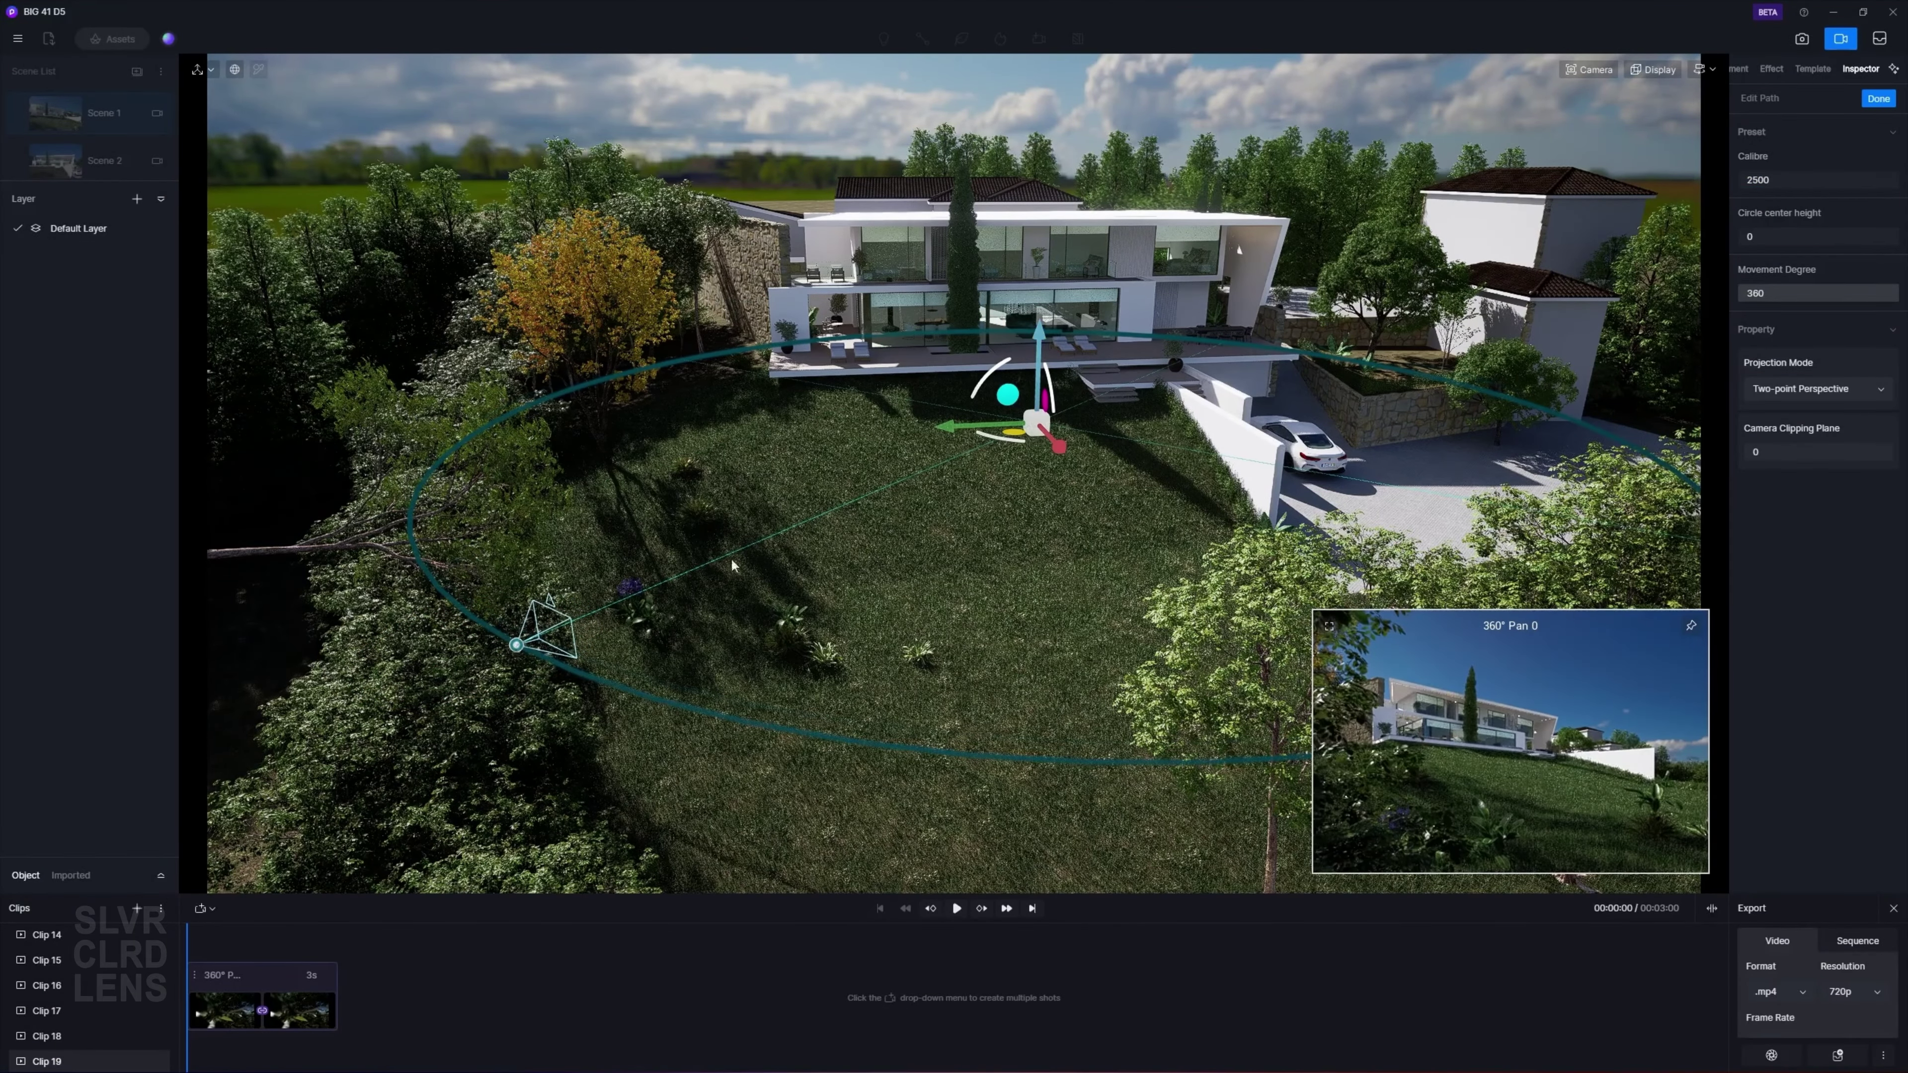
pyautogui.moveTo(1063, 644); pyautogui.dragTo(1375, 394, button='right')
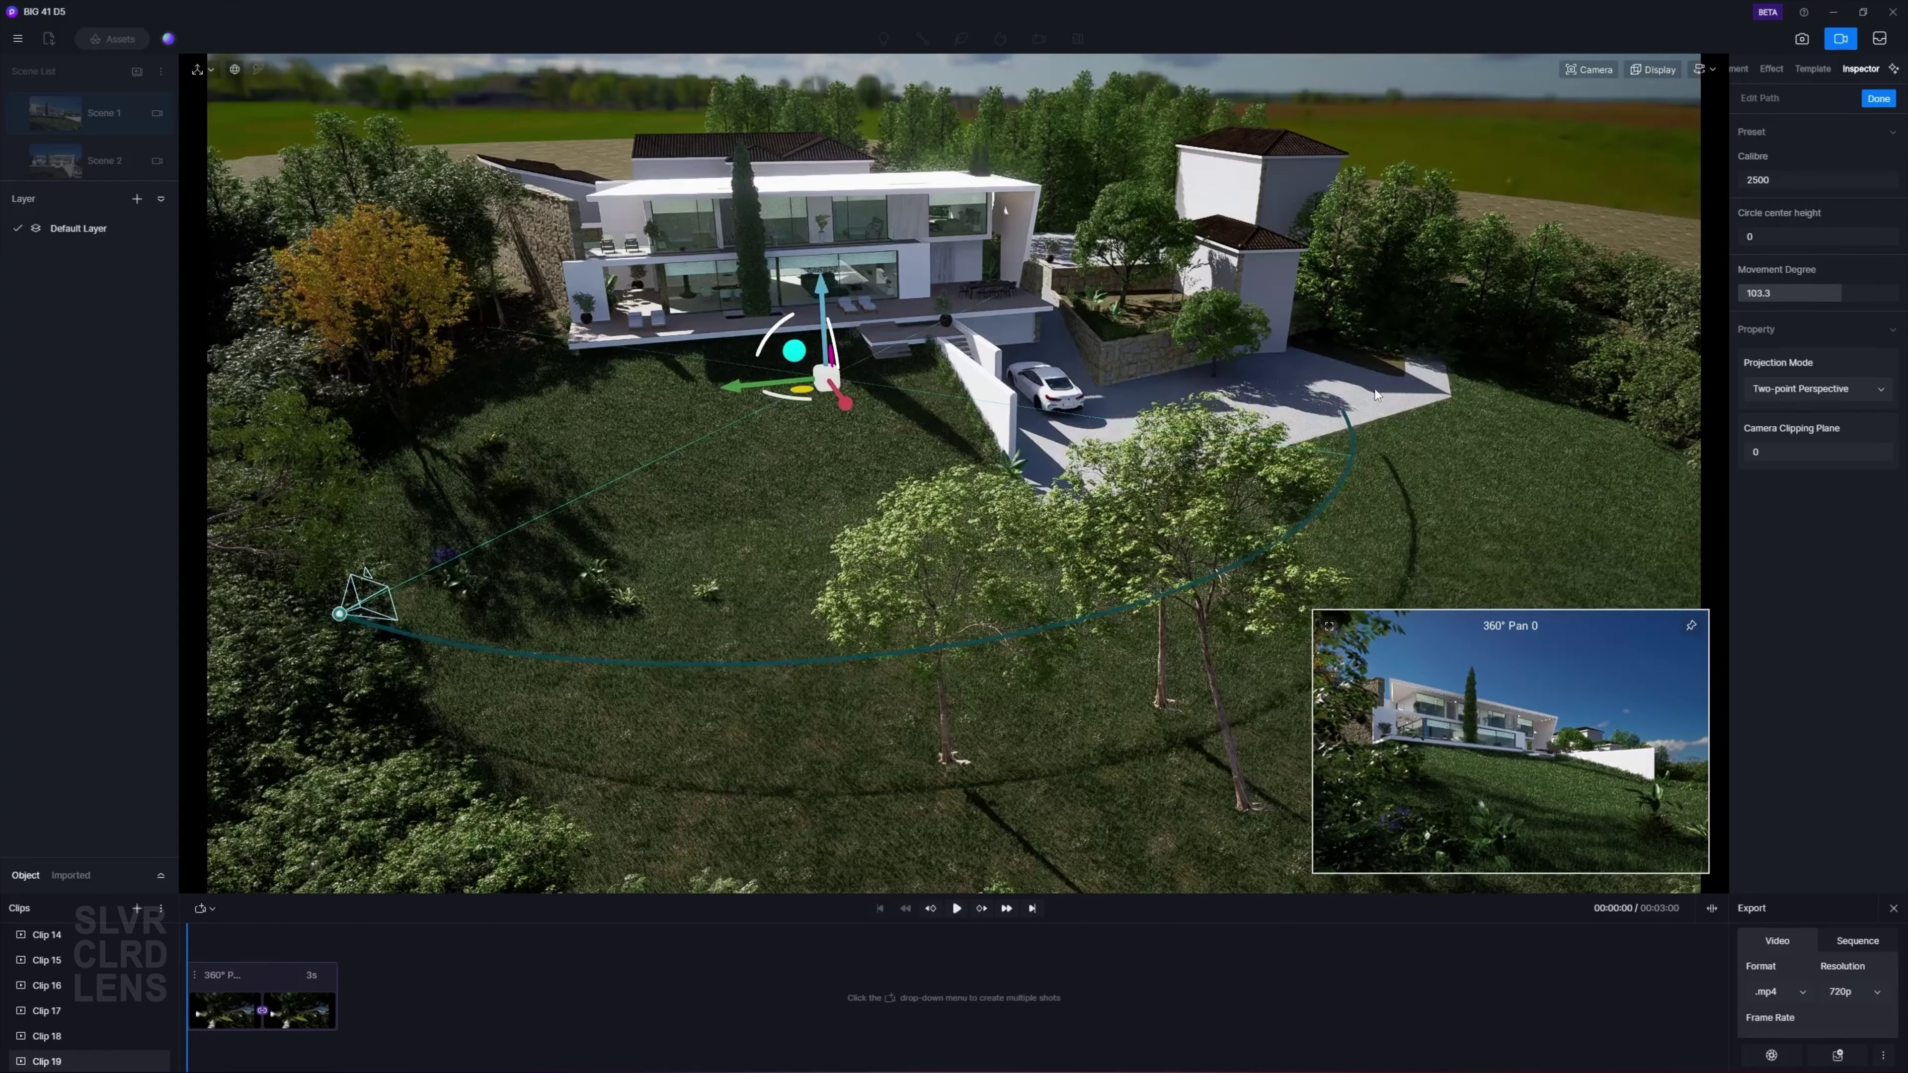
pyautogui.click(956, 908)
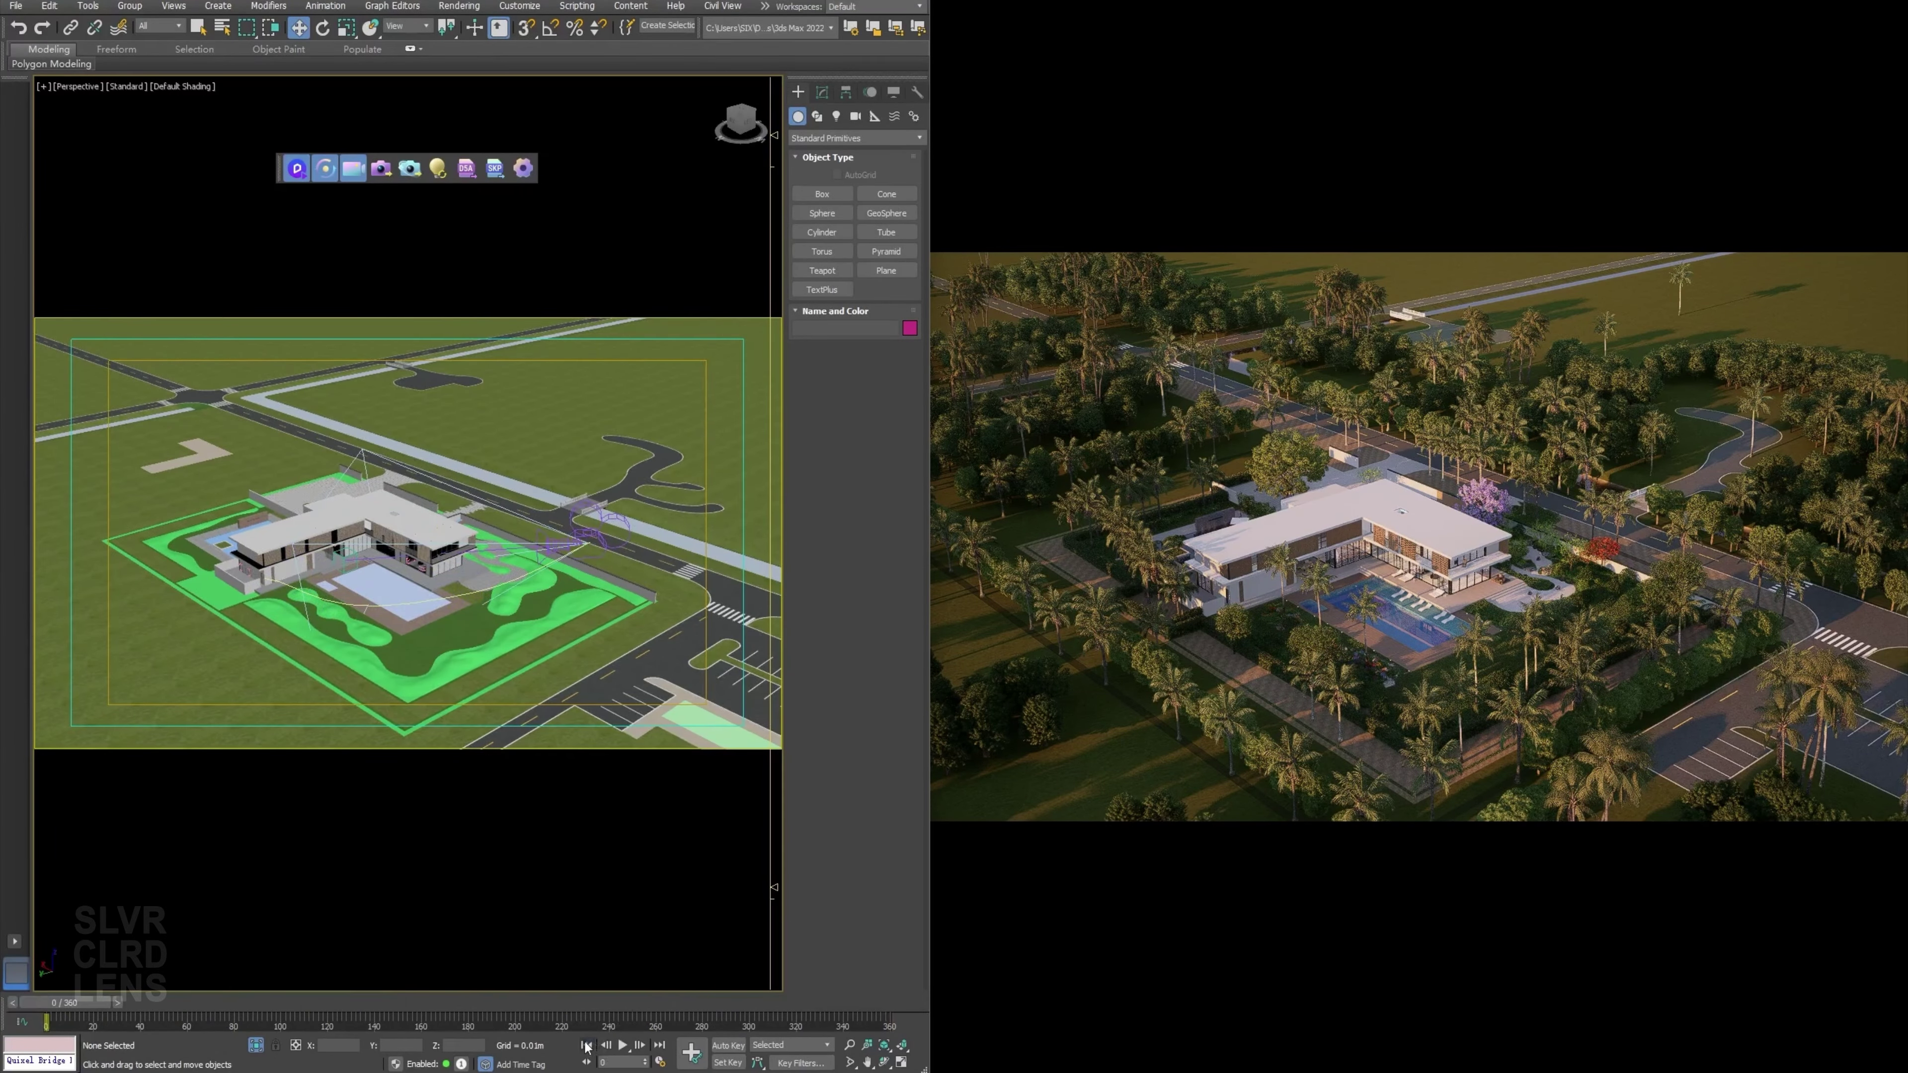
# - View through Walkthrough_Cam001, scrub its flight, and send its motion track to D5 with easing
pyautogui.press('c')
pyautogui.moveTo(66, 1002); pyautogui.dragTo(887, 1012)
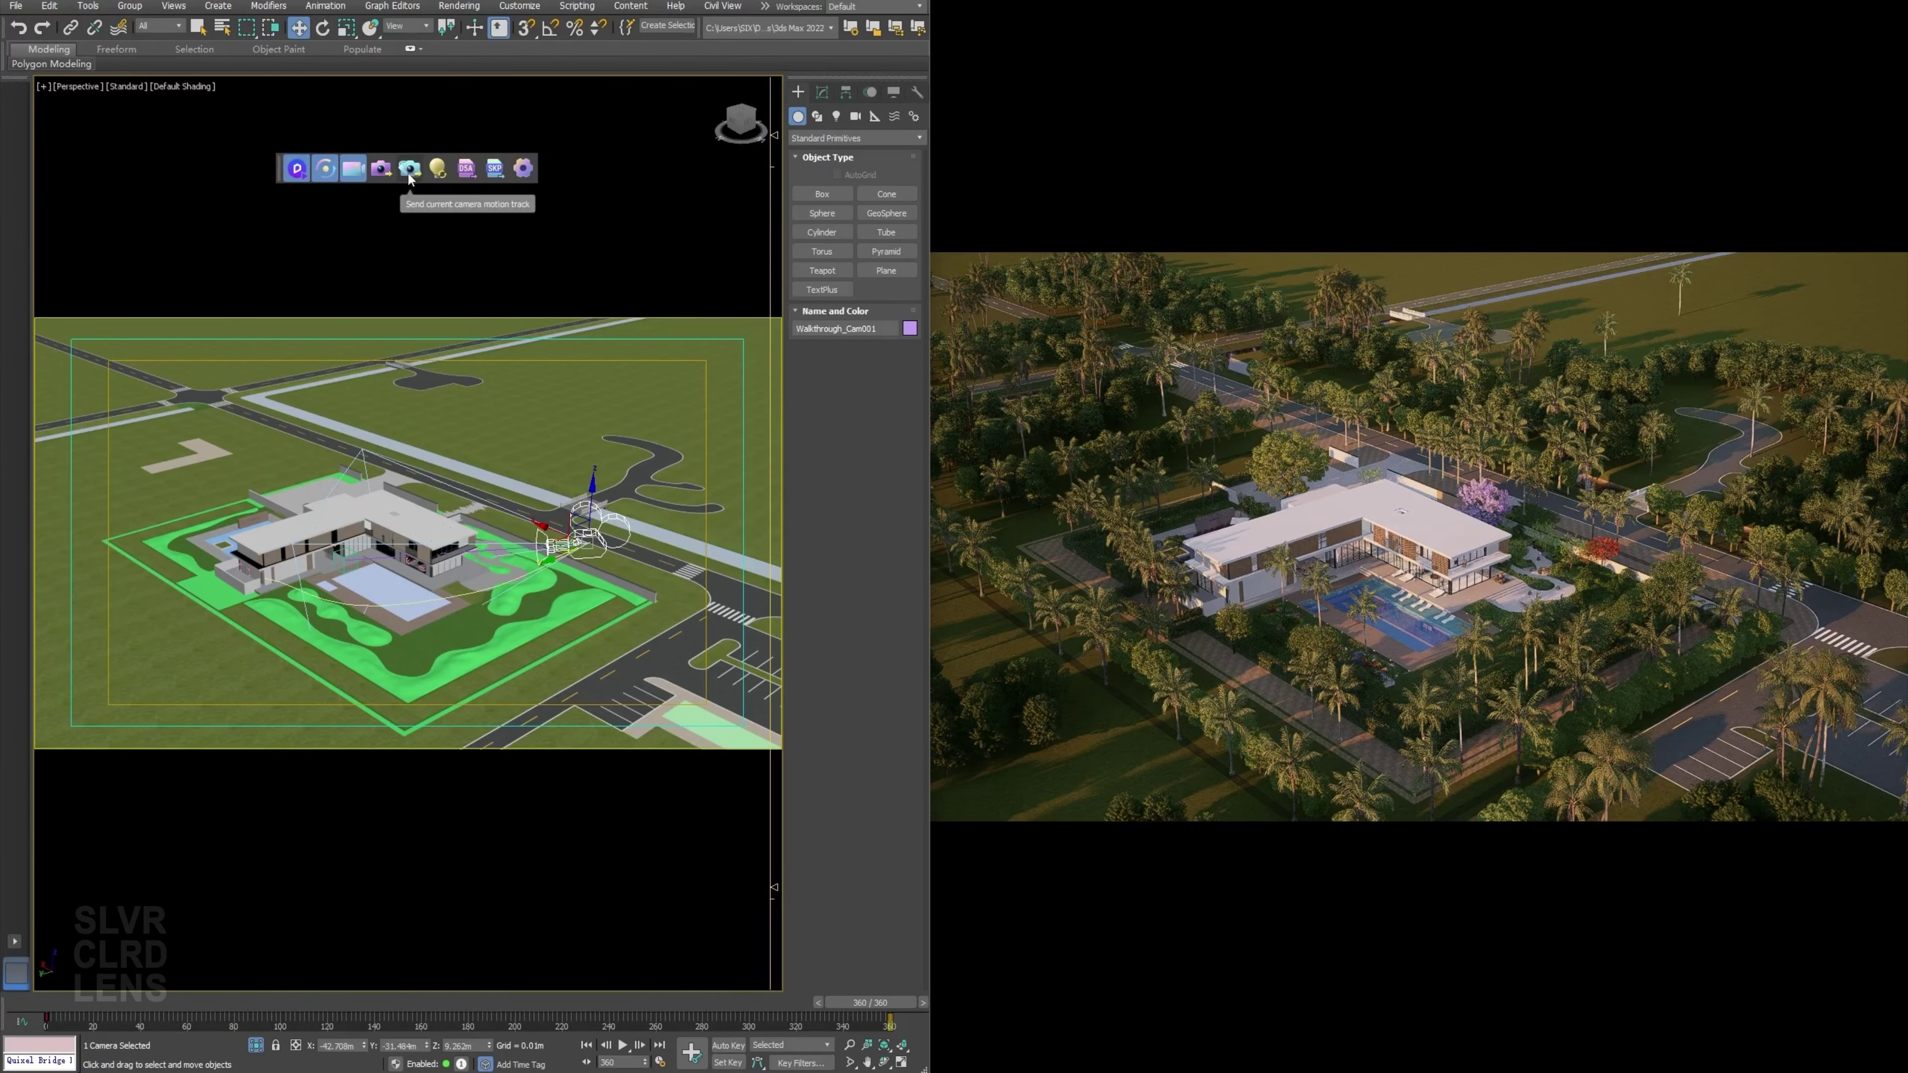
pyautogui.click(409, 170)
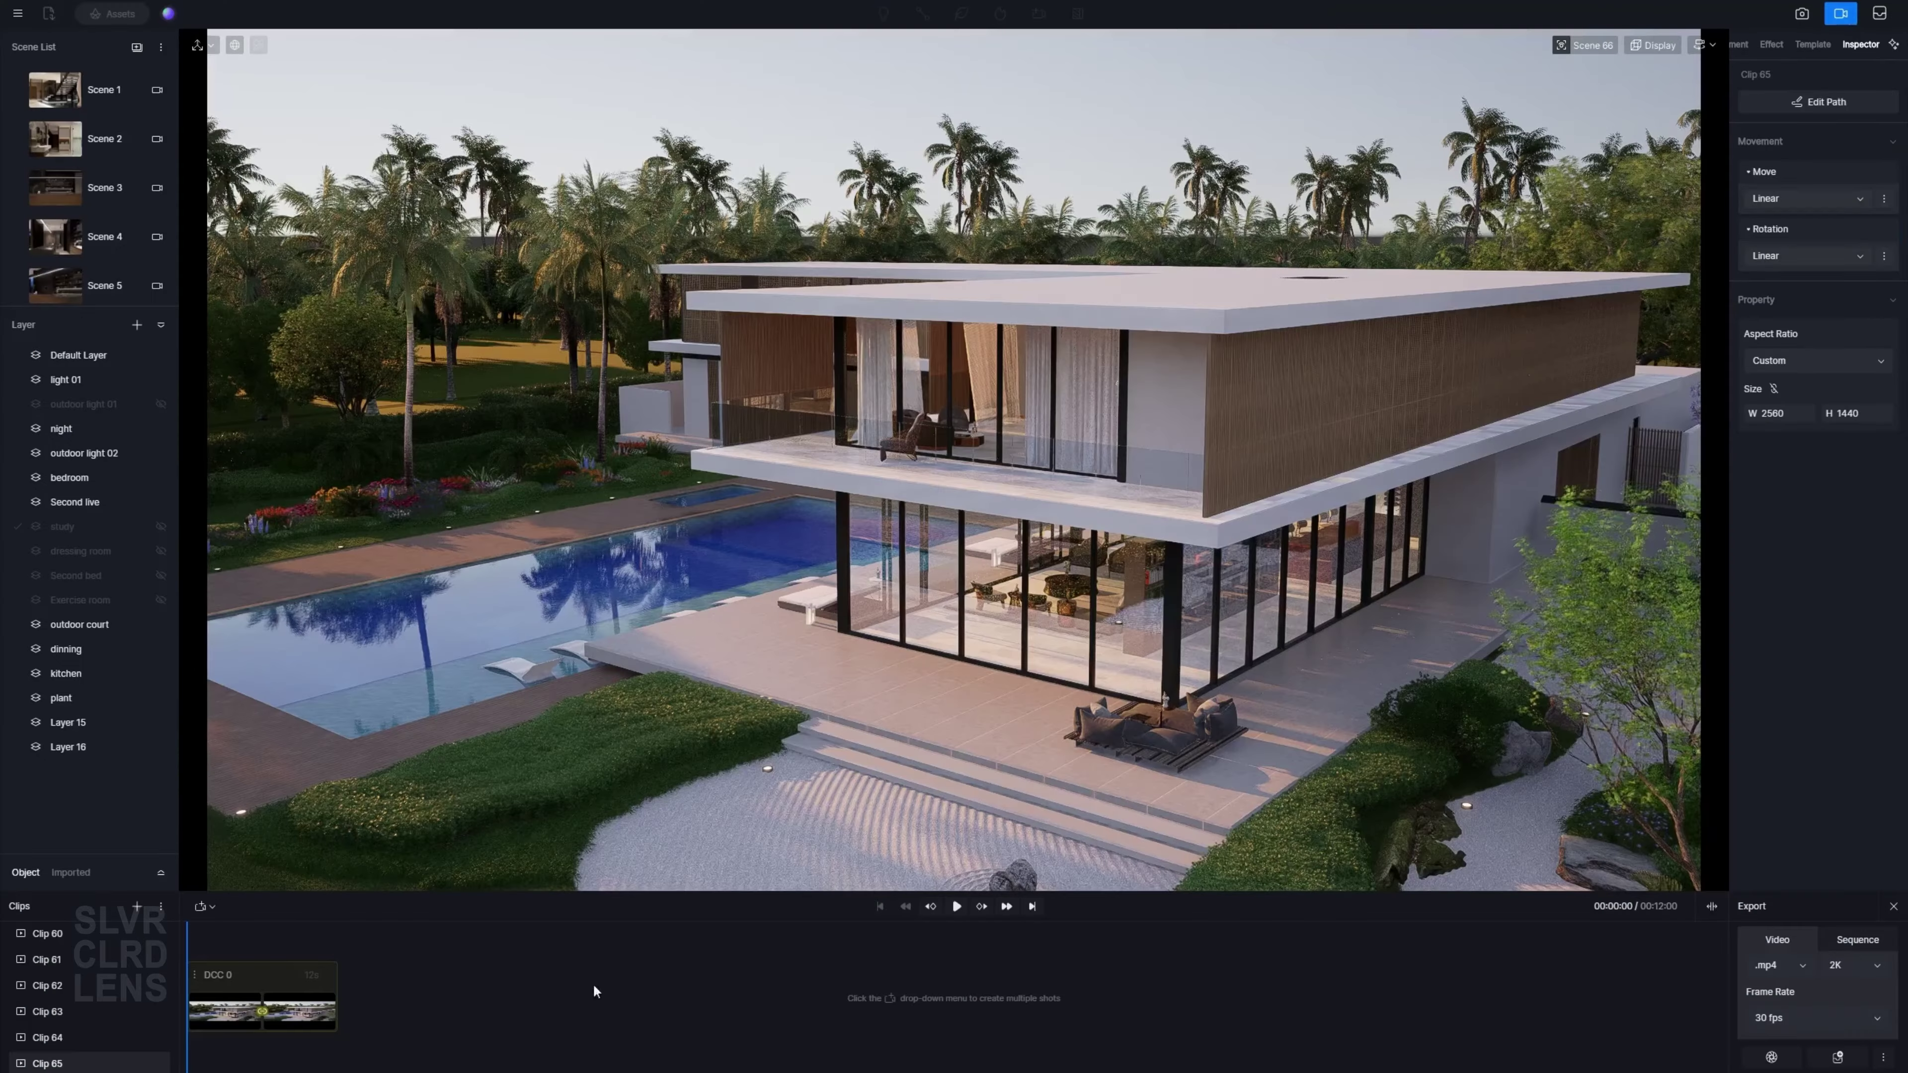
pyautogui.click(1806, 218)
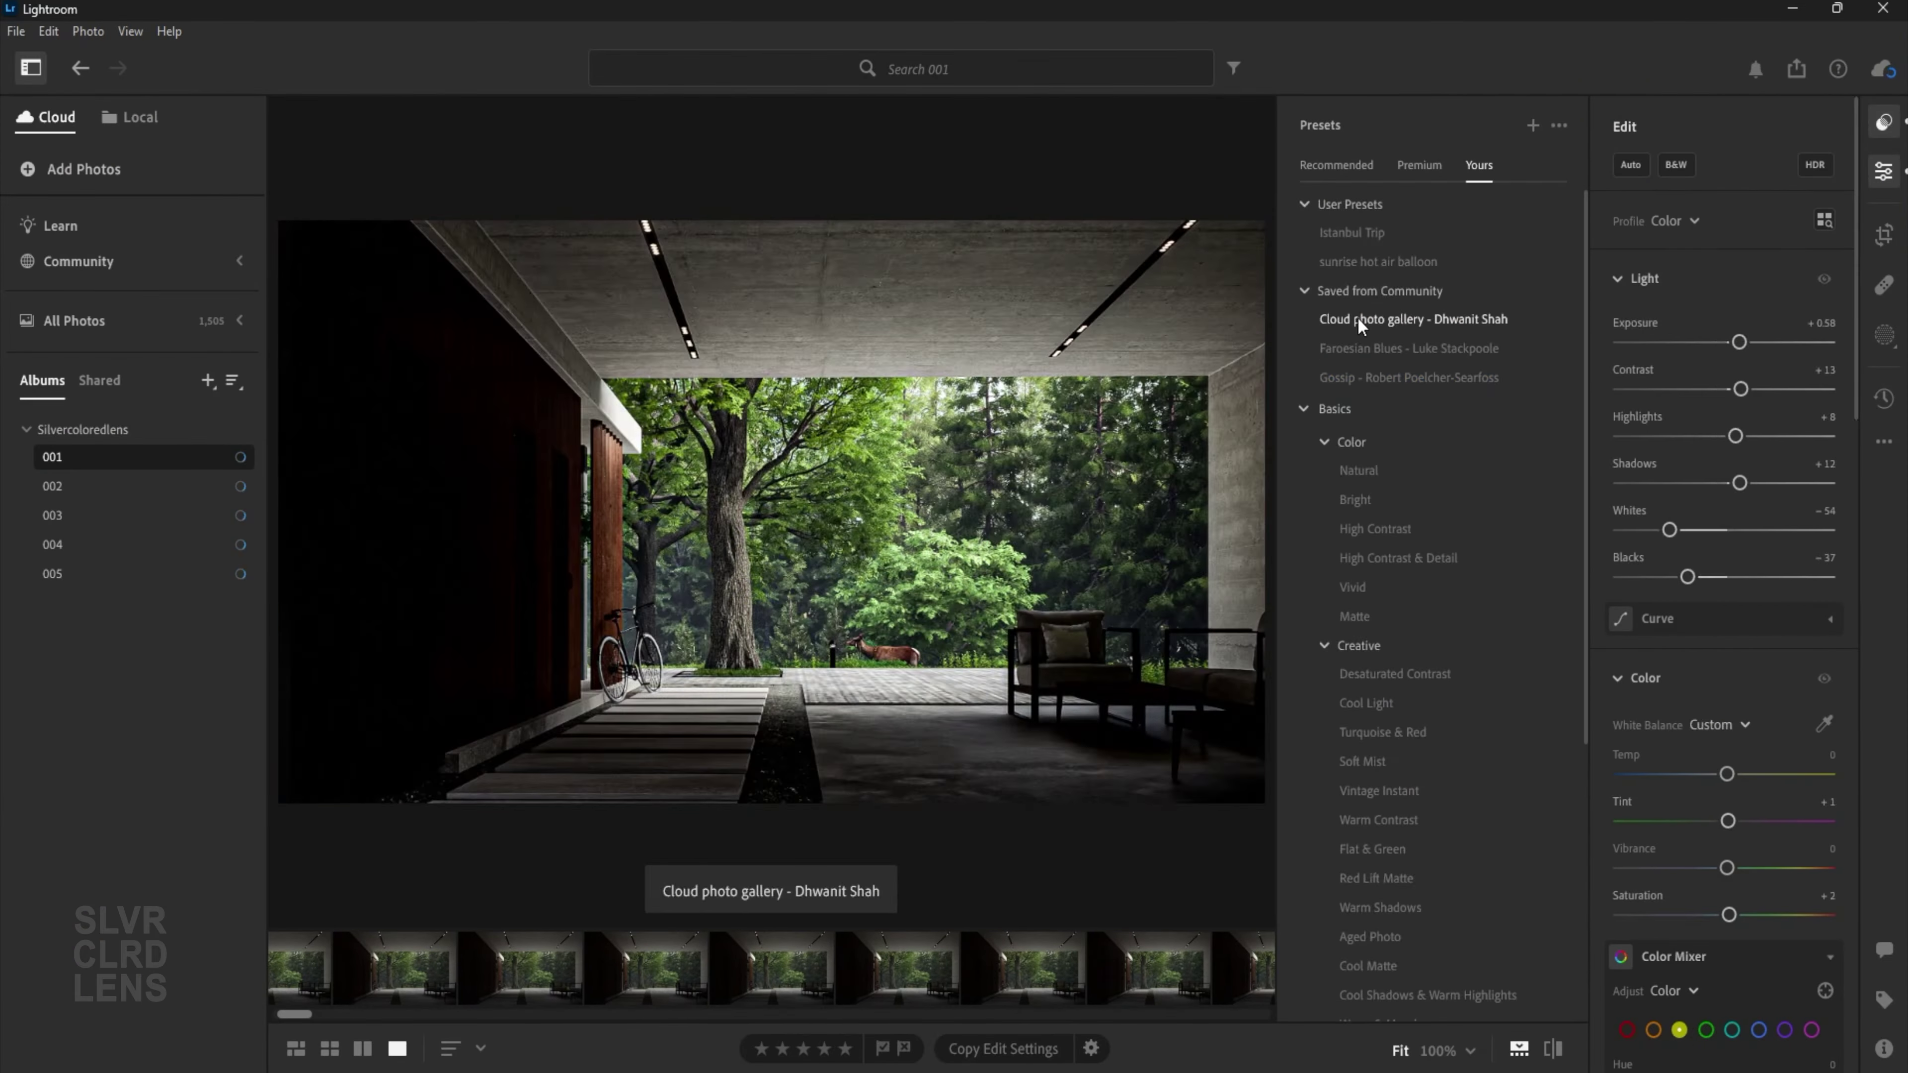
# - Apply the Gossip preset, tweak tint, vibrance and colour mixer, then copy settings into Grid View
pyautogui.click(1405, 377)
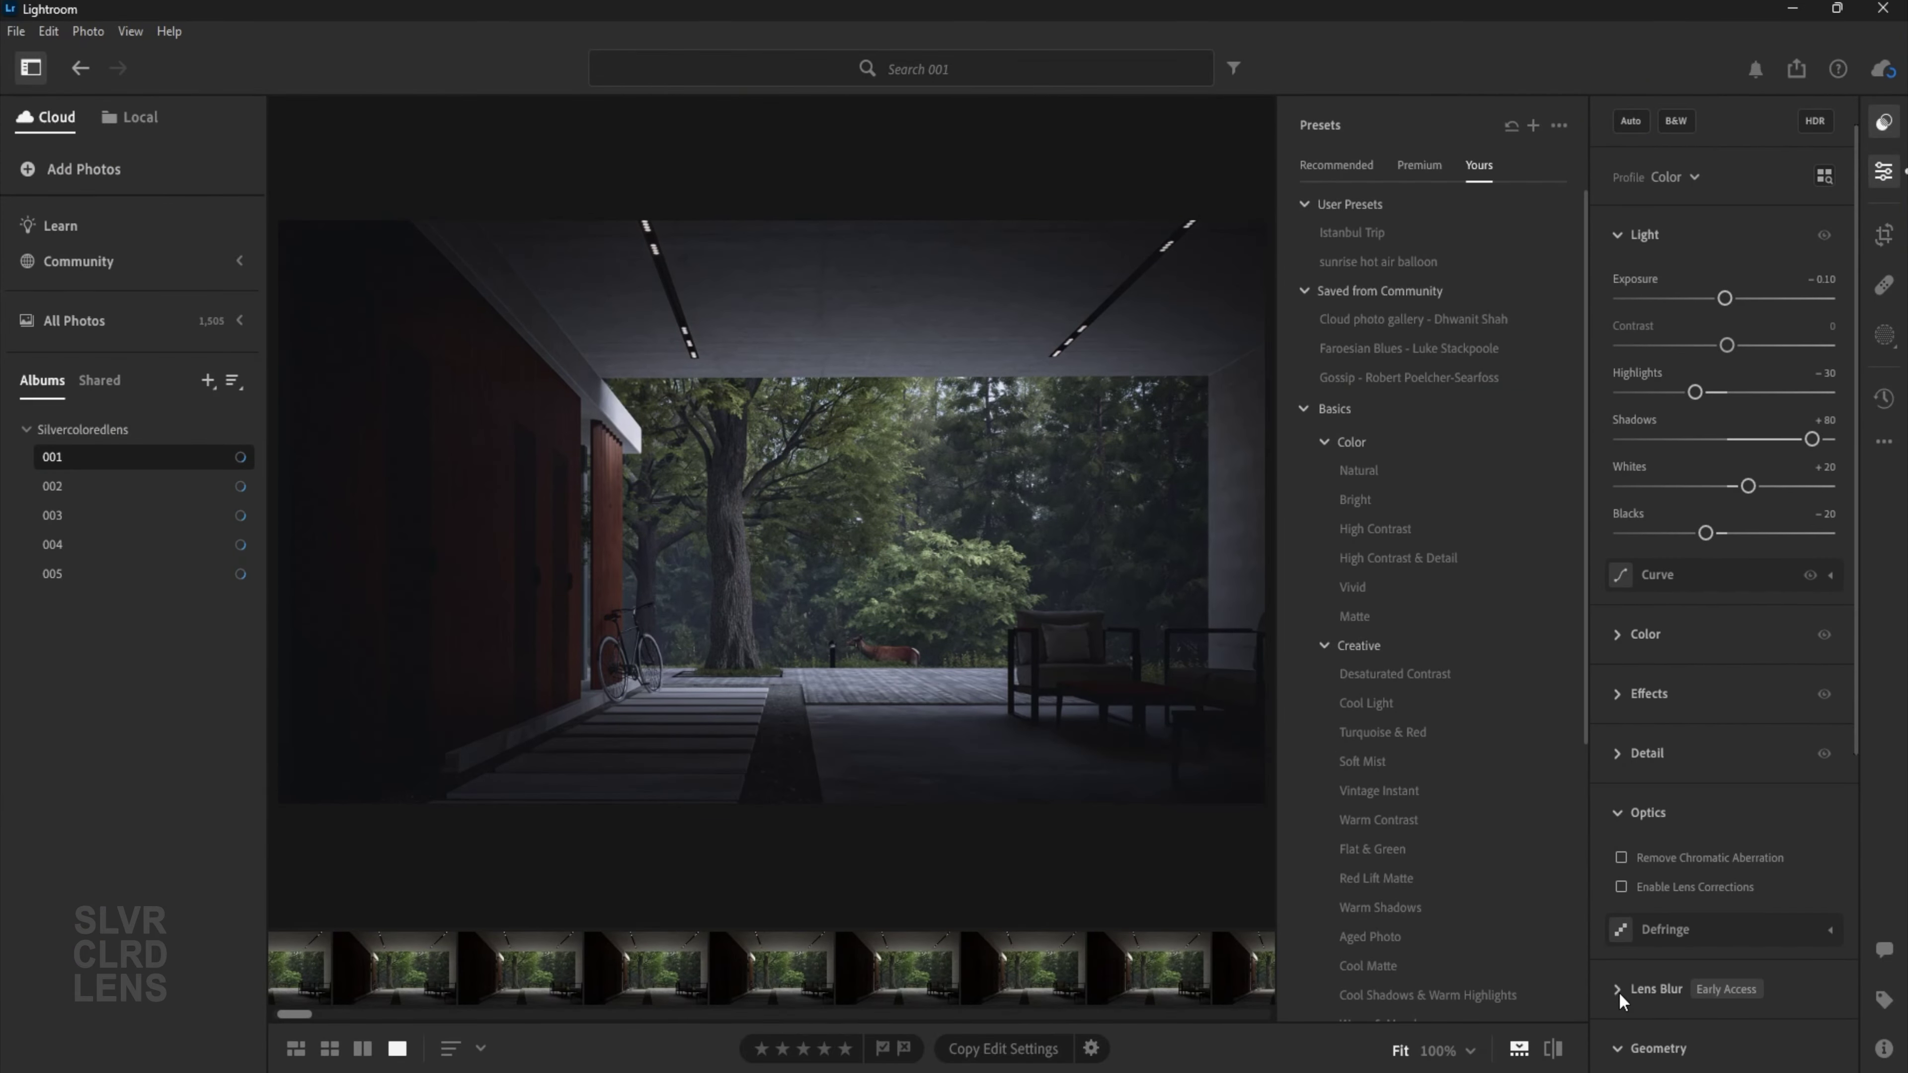
pyautogui.moveTo(1727, 559); pyautogui.dragTo(1786, 558)
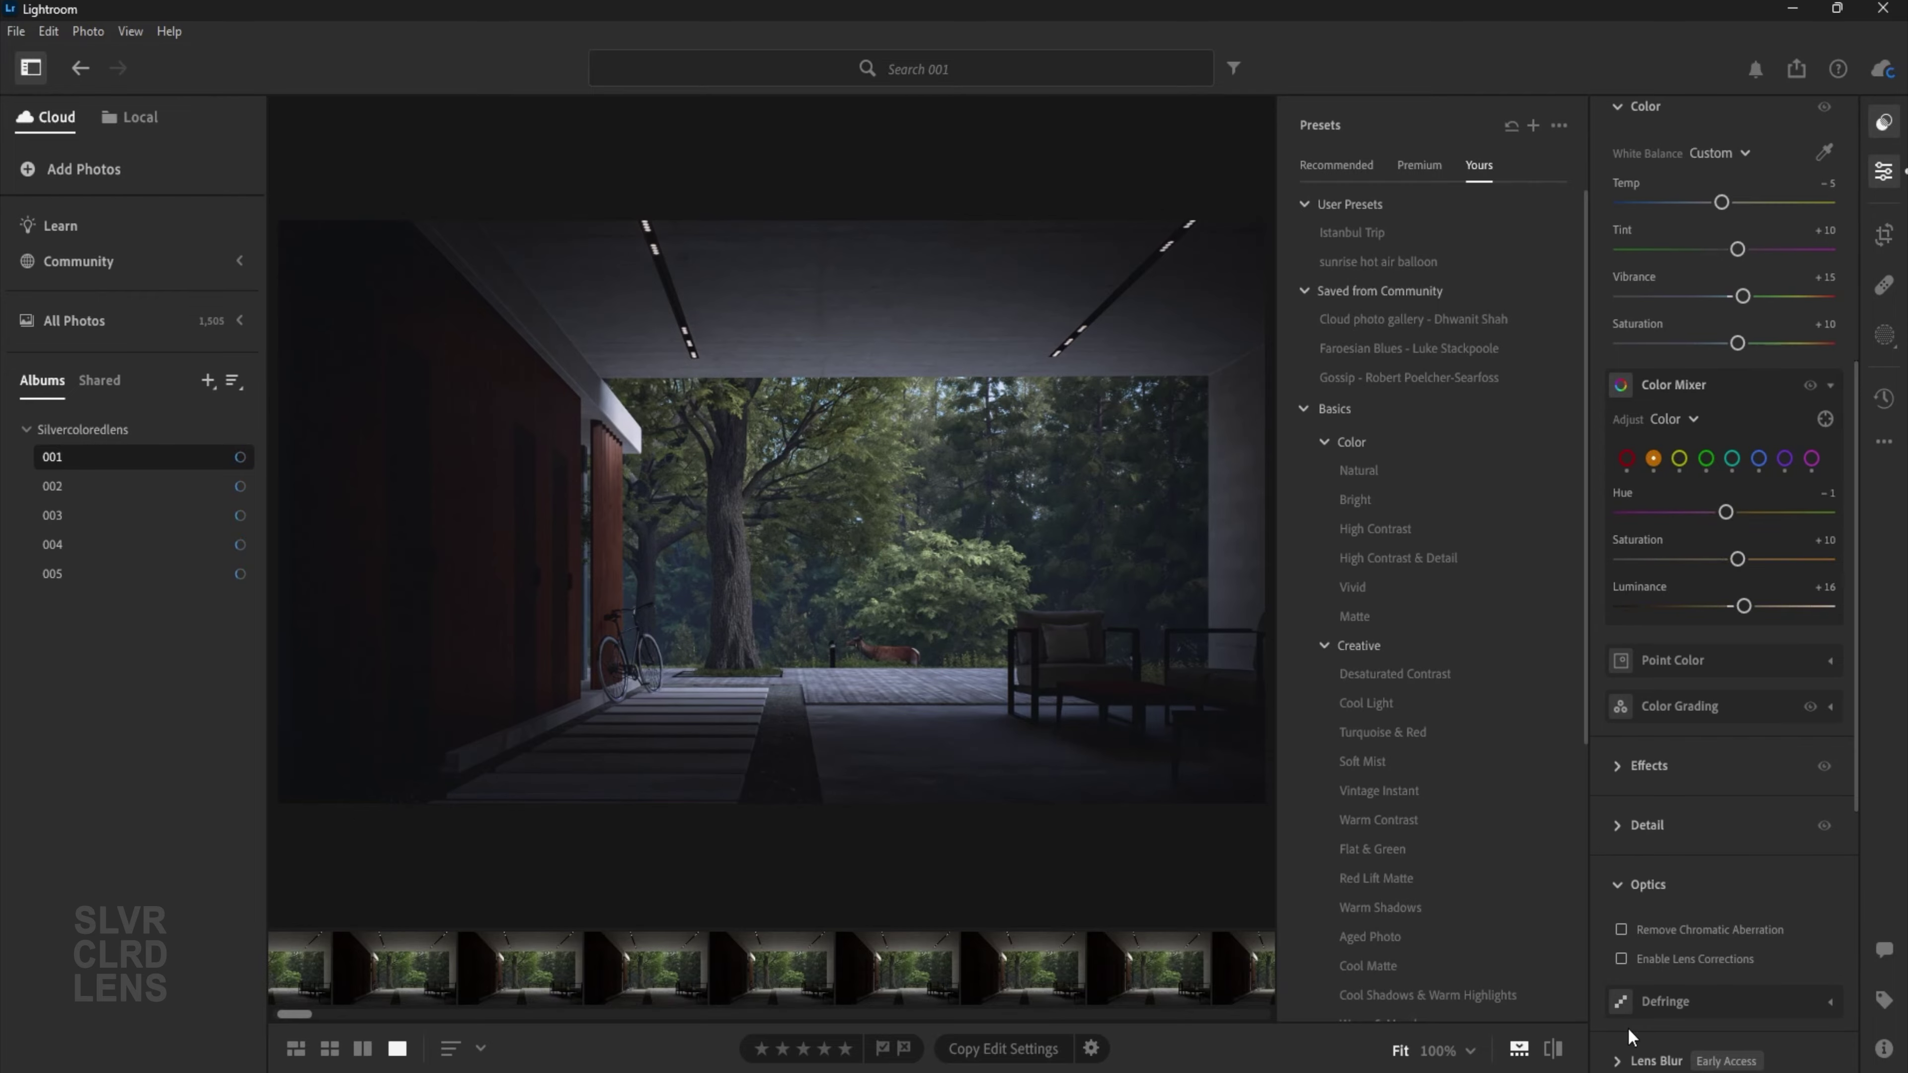
pyautogui.click(1552, 1050)
pyautogui.press('g')
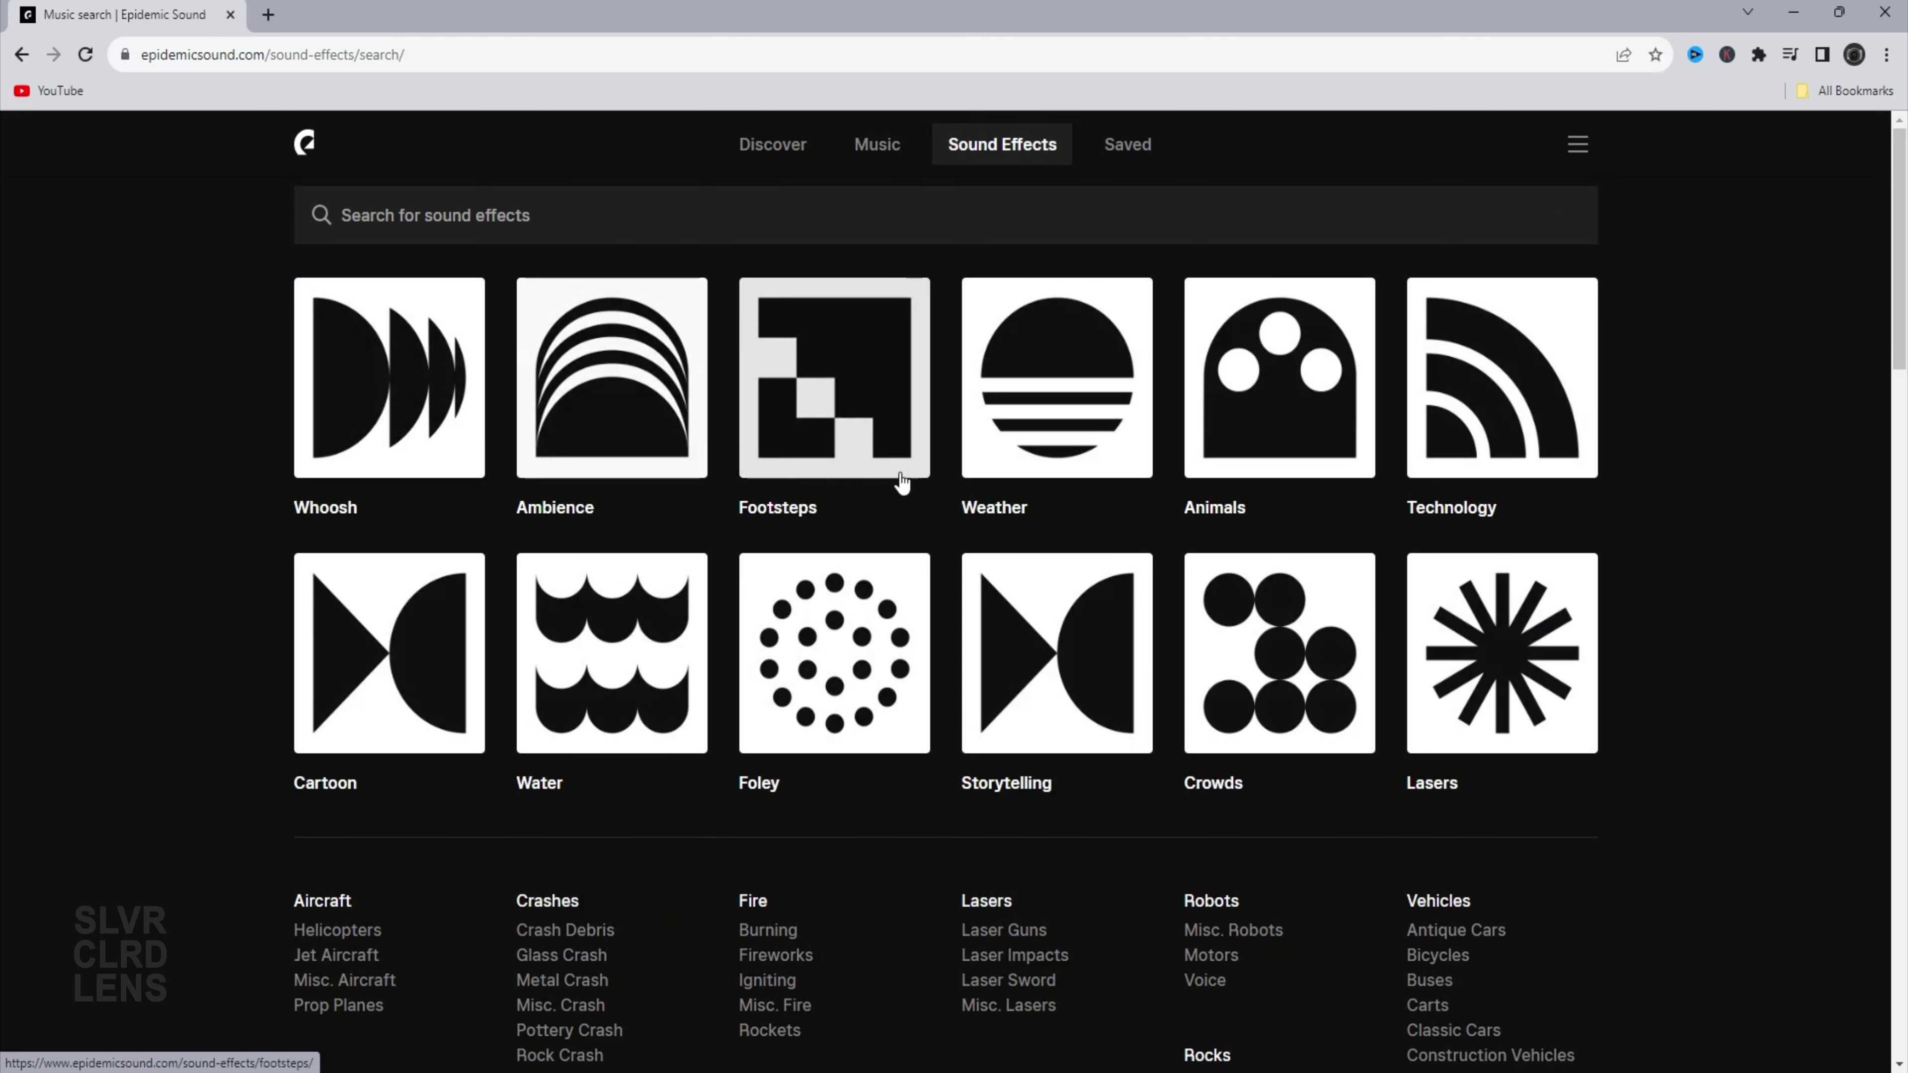
# - Browse the Storytelling sound effects category, then open the saved Epic Short Film playlist
pyautogui.click(1052, 692)
pyautogui.scroll(-5, 375, 715)
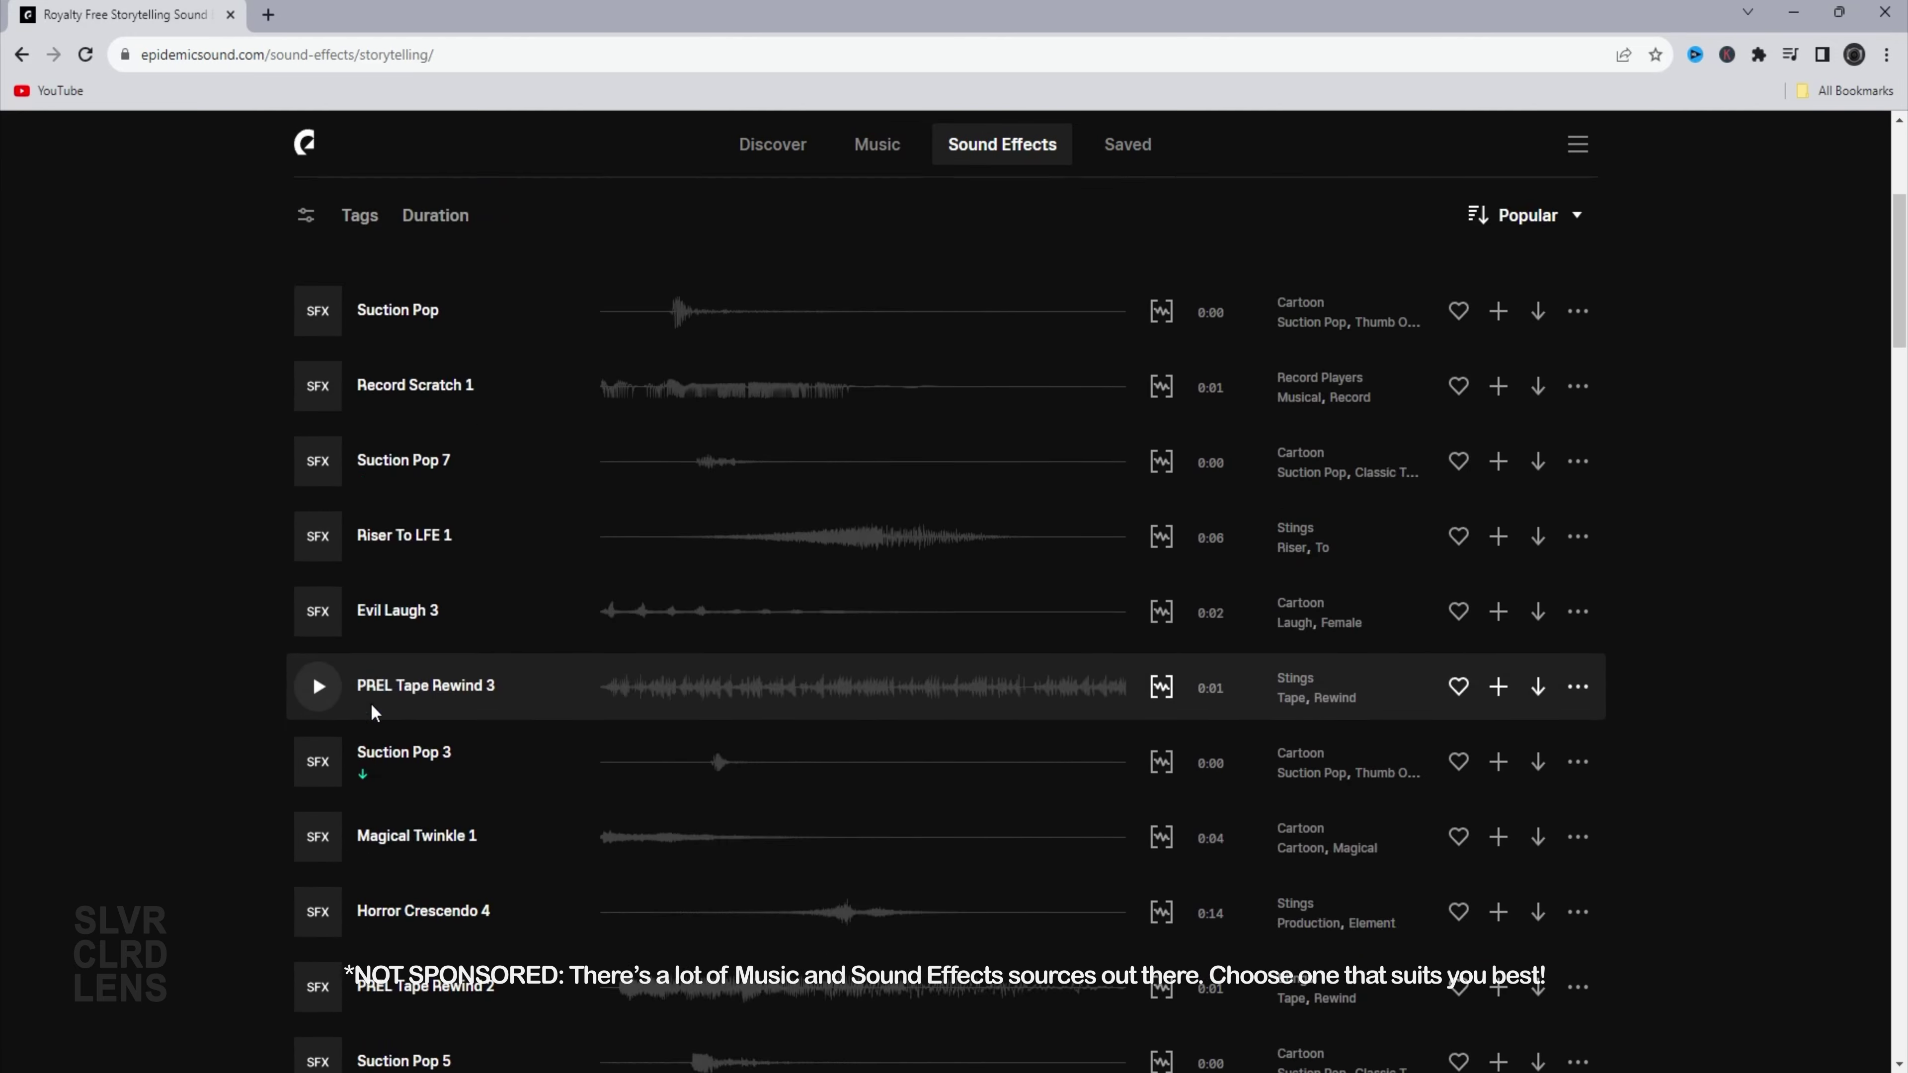
pyautogui.scroll(5, 223, 844)
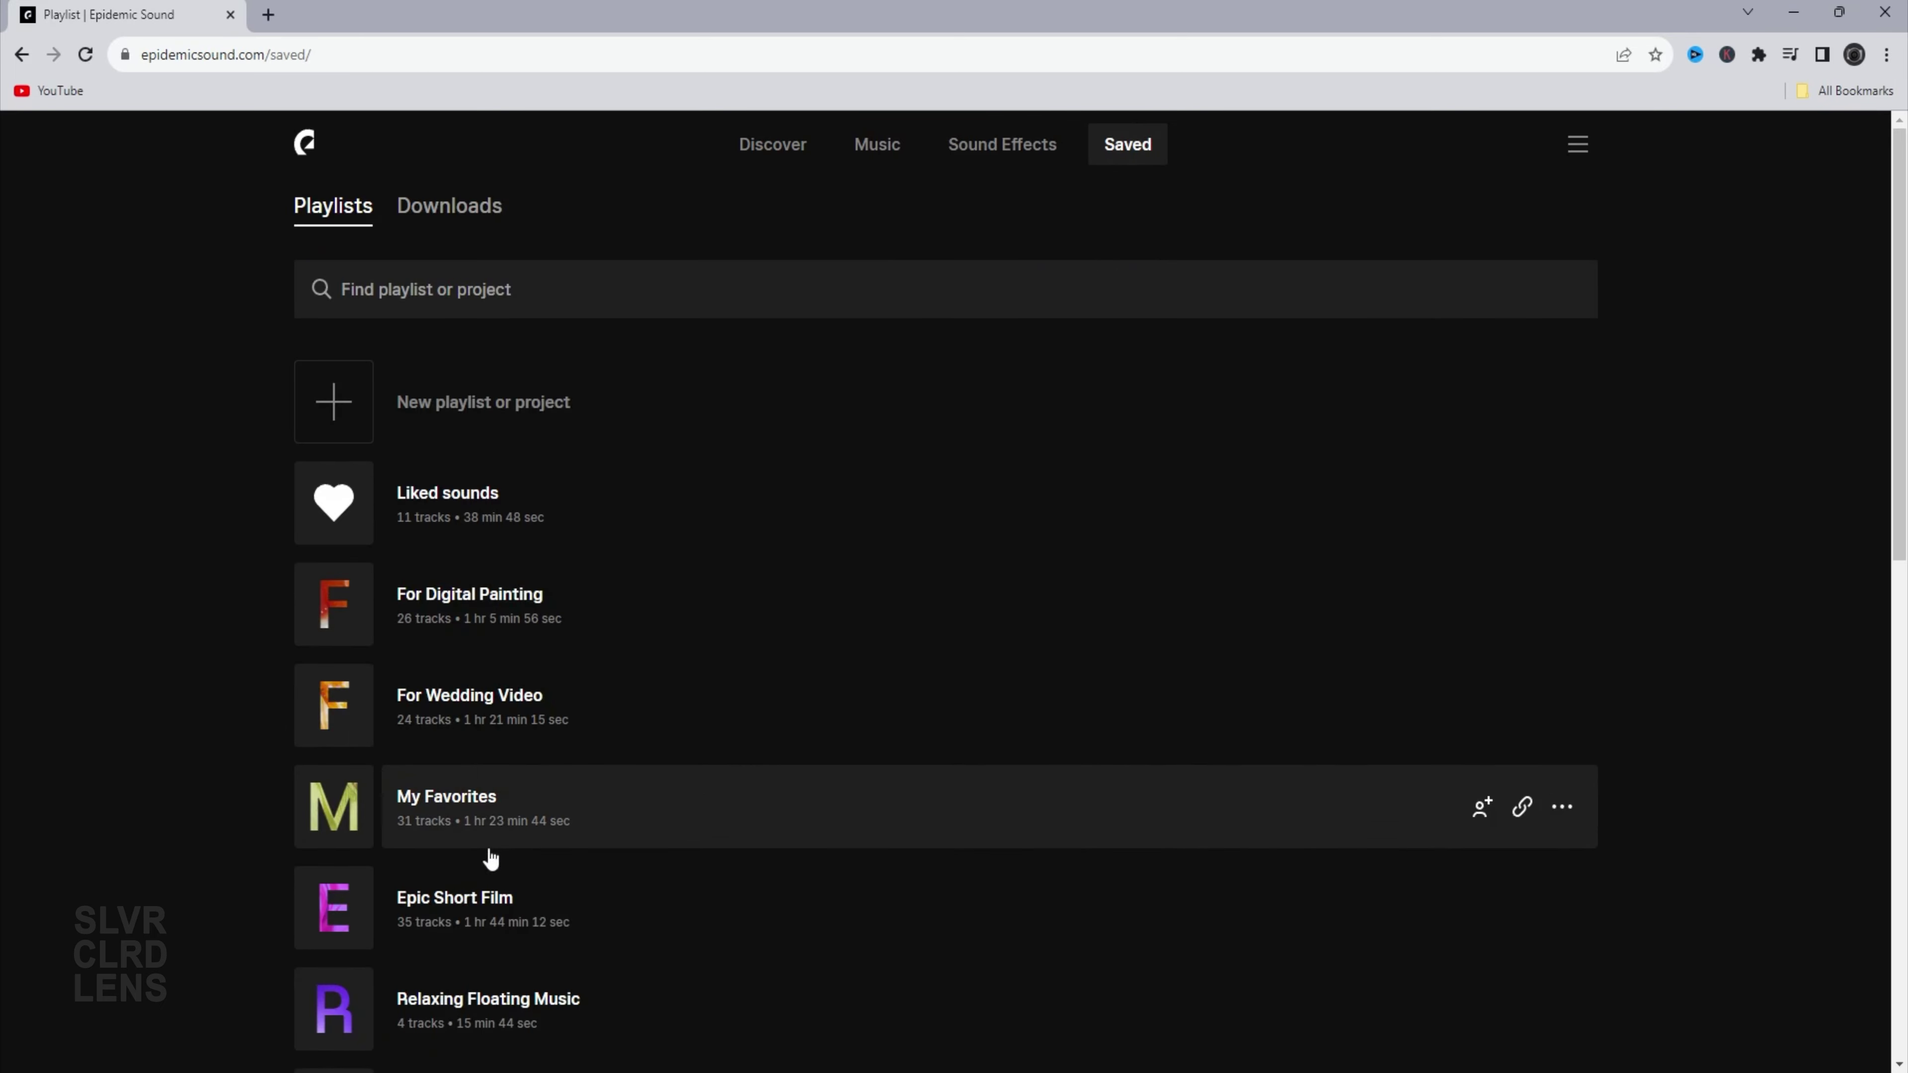
pyautogui.click(405, 663)
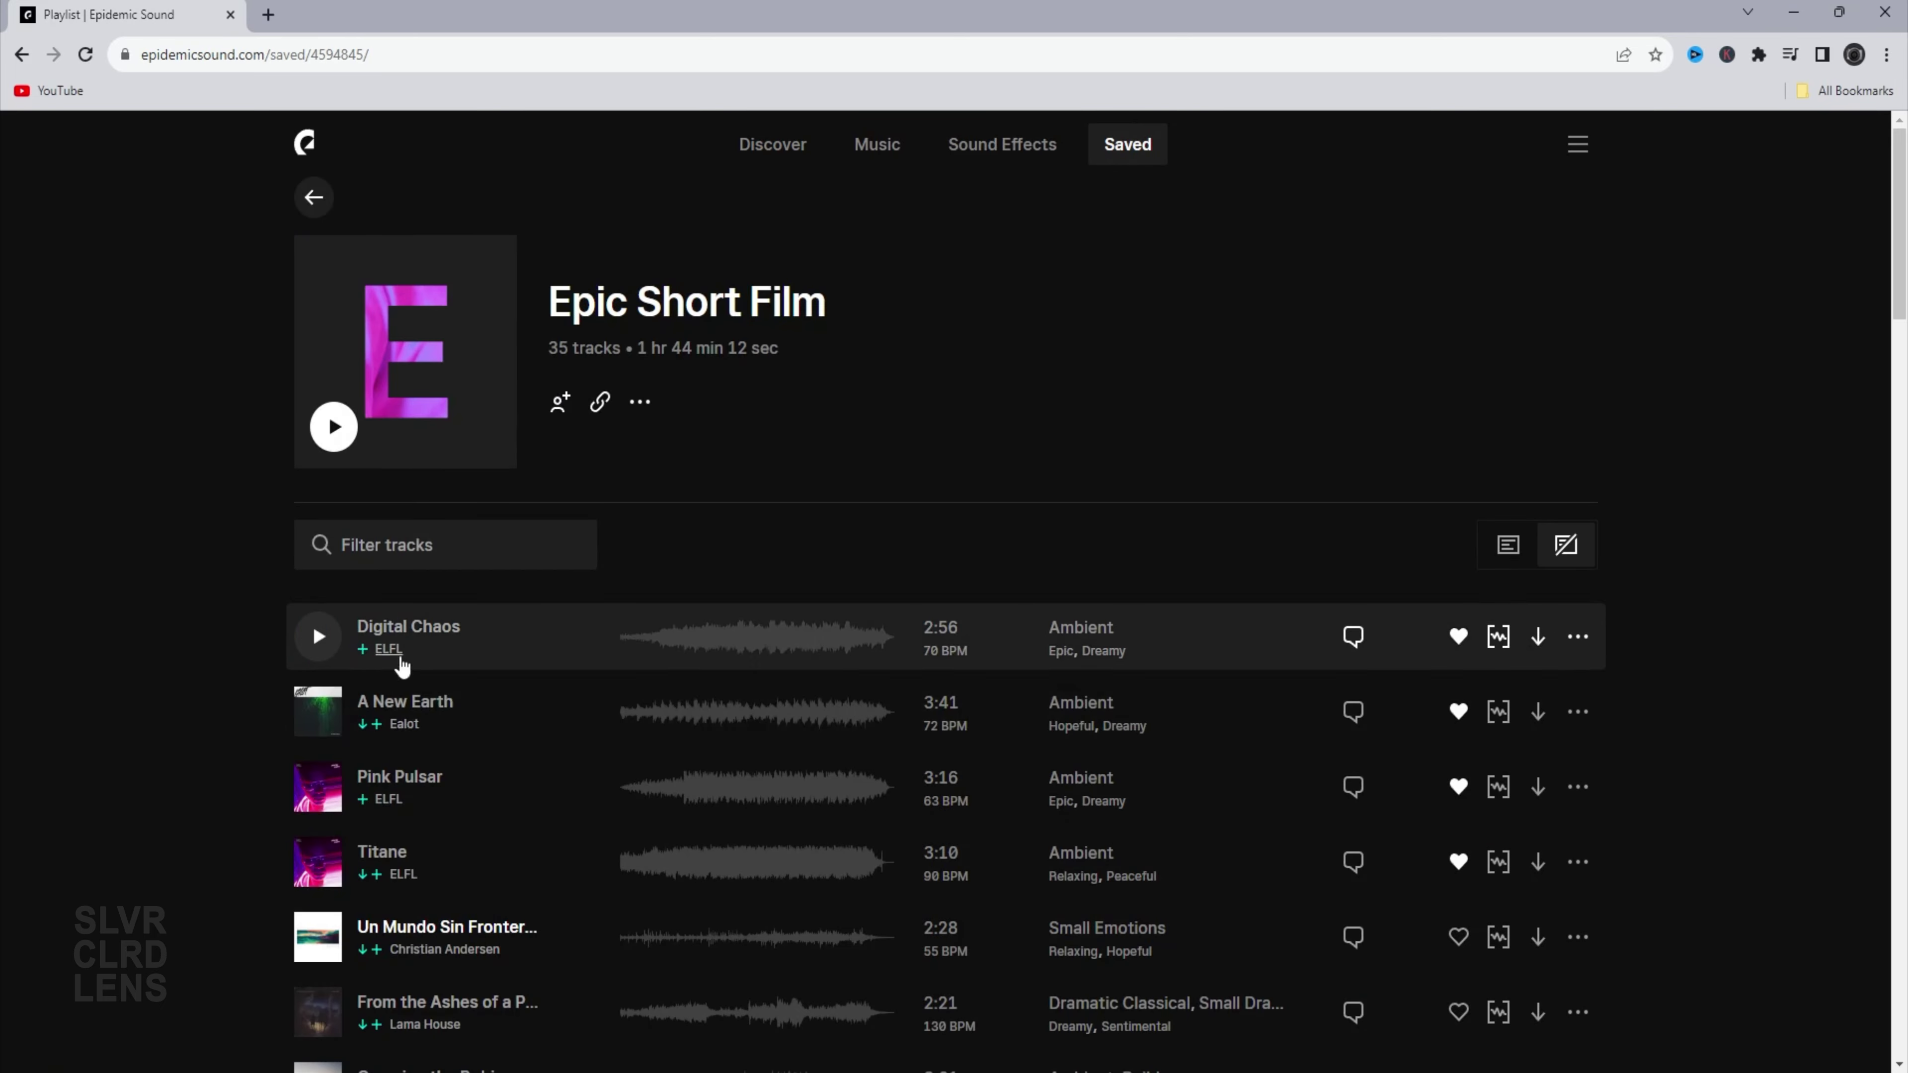